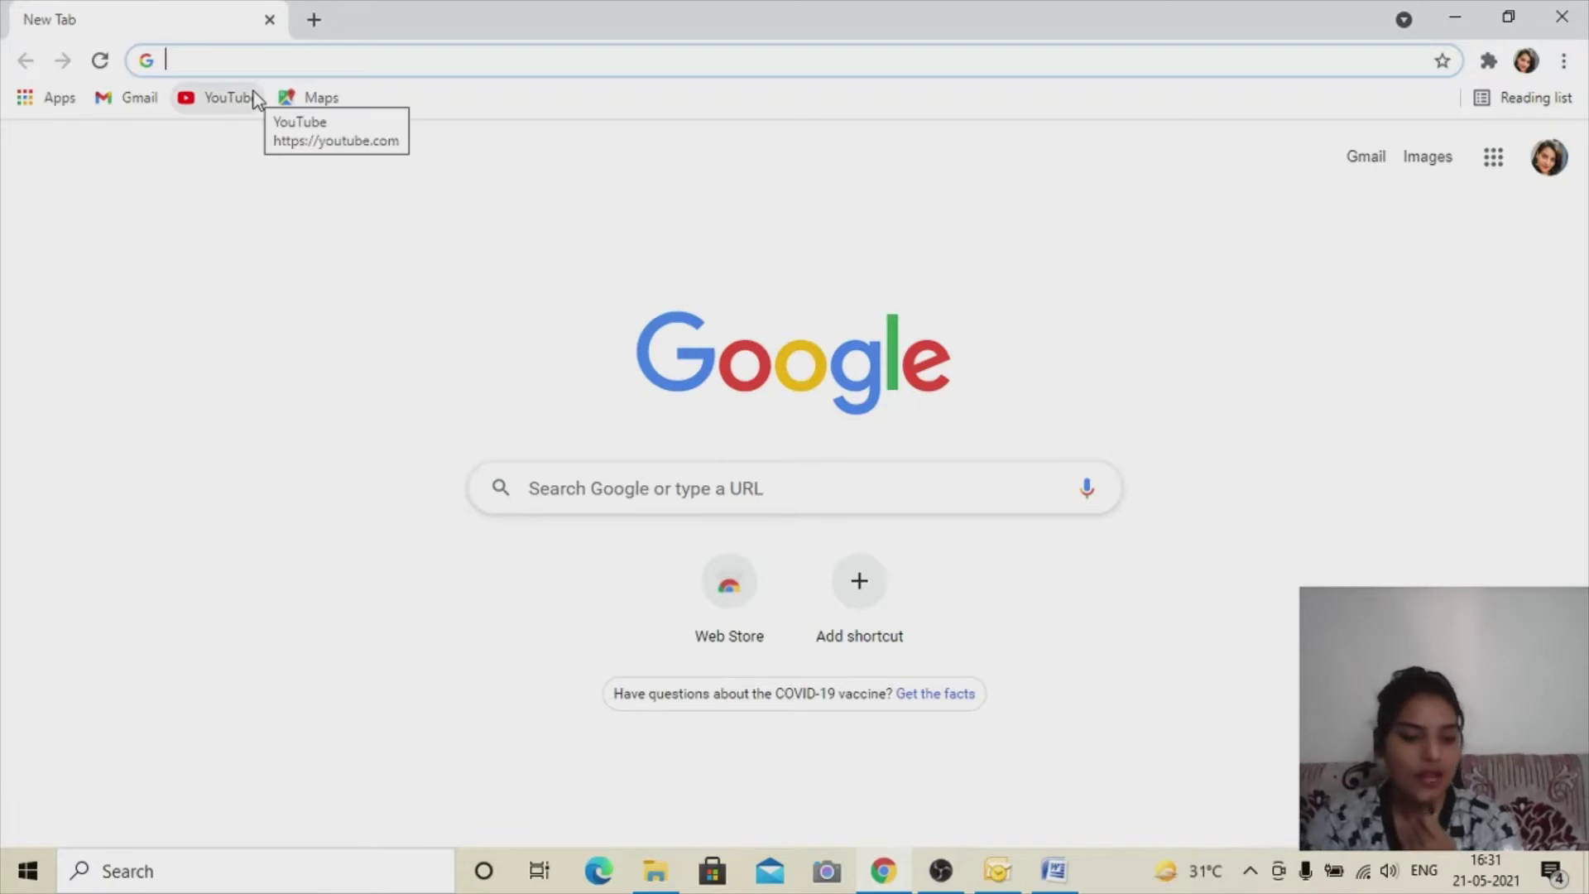
# Step: Open the web mailbox's inbox at outlook.live.com/mail/0/inbox
pyautogui.write('o')
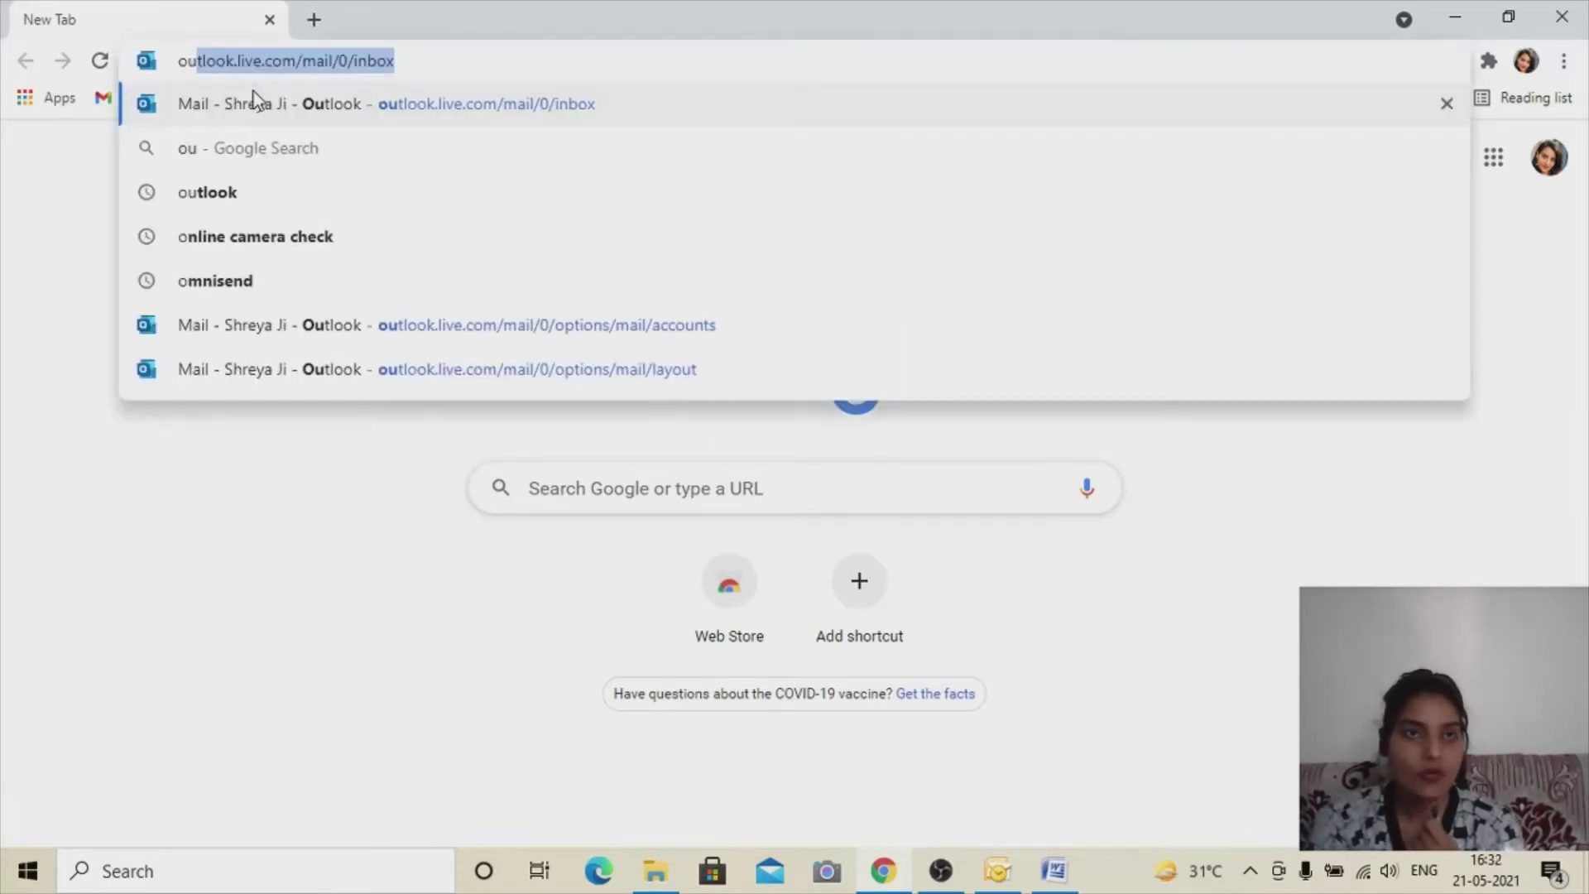
pyautogui.write('u')
pyautogui.press('Return')
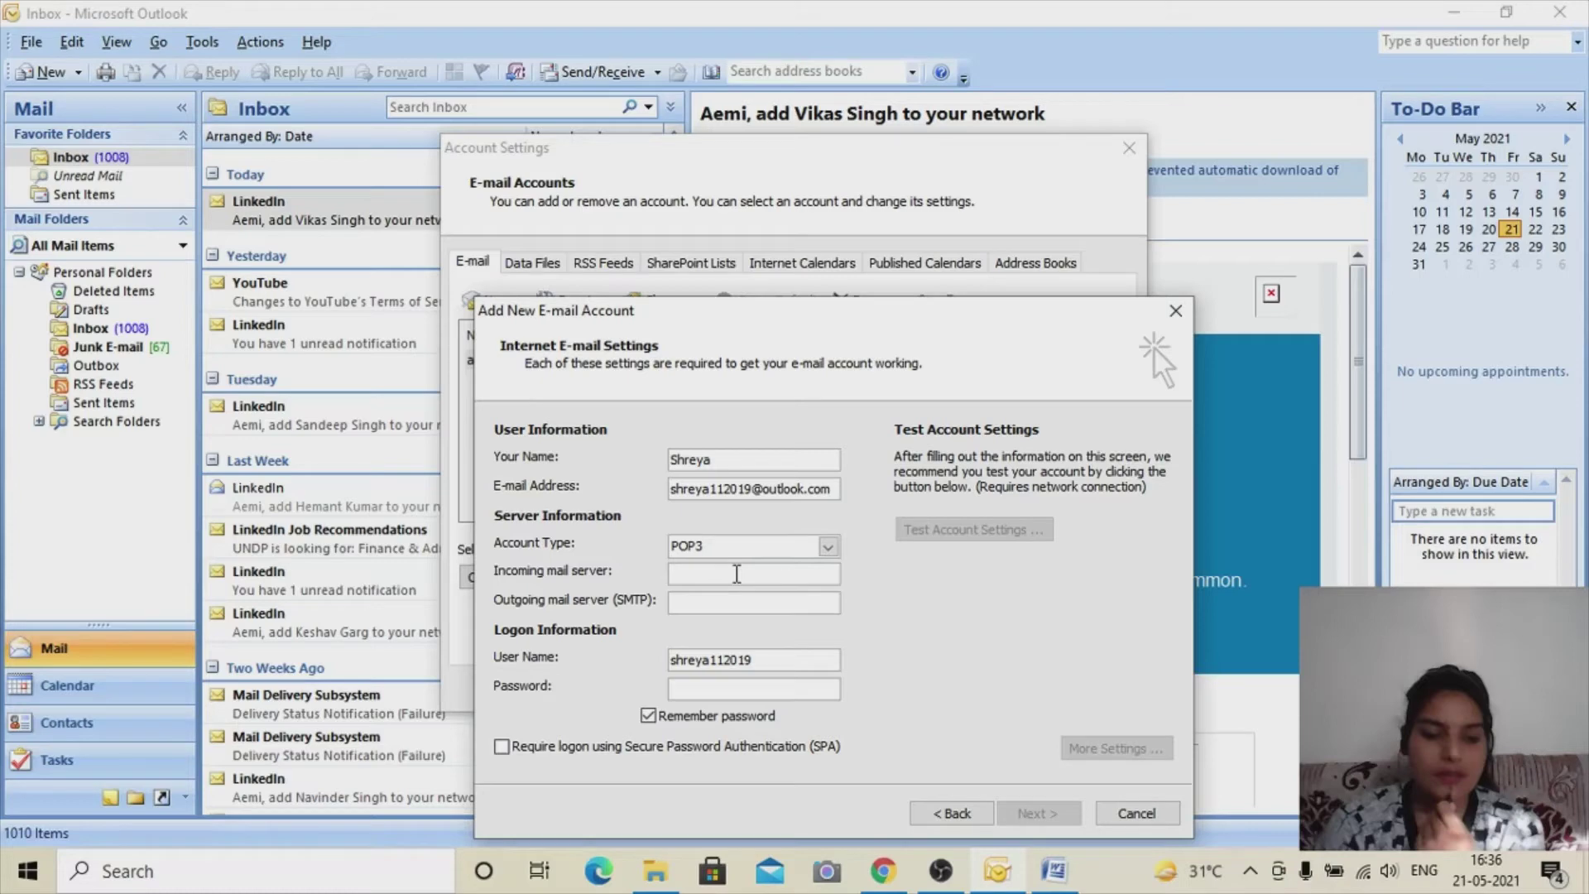
# Step: Set the incoming mail server to outlook.office365.com and the outgoing server to smtp.office365.com, with the full e-mail address as user name
pyautogui.click(737, 573)
pyautogui.write('outlook.office365.com')
pyautogui.press('Tab')
pyautogui.write('sm')
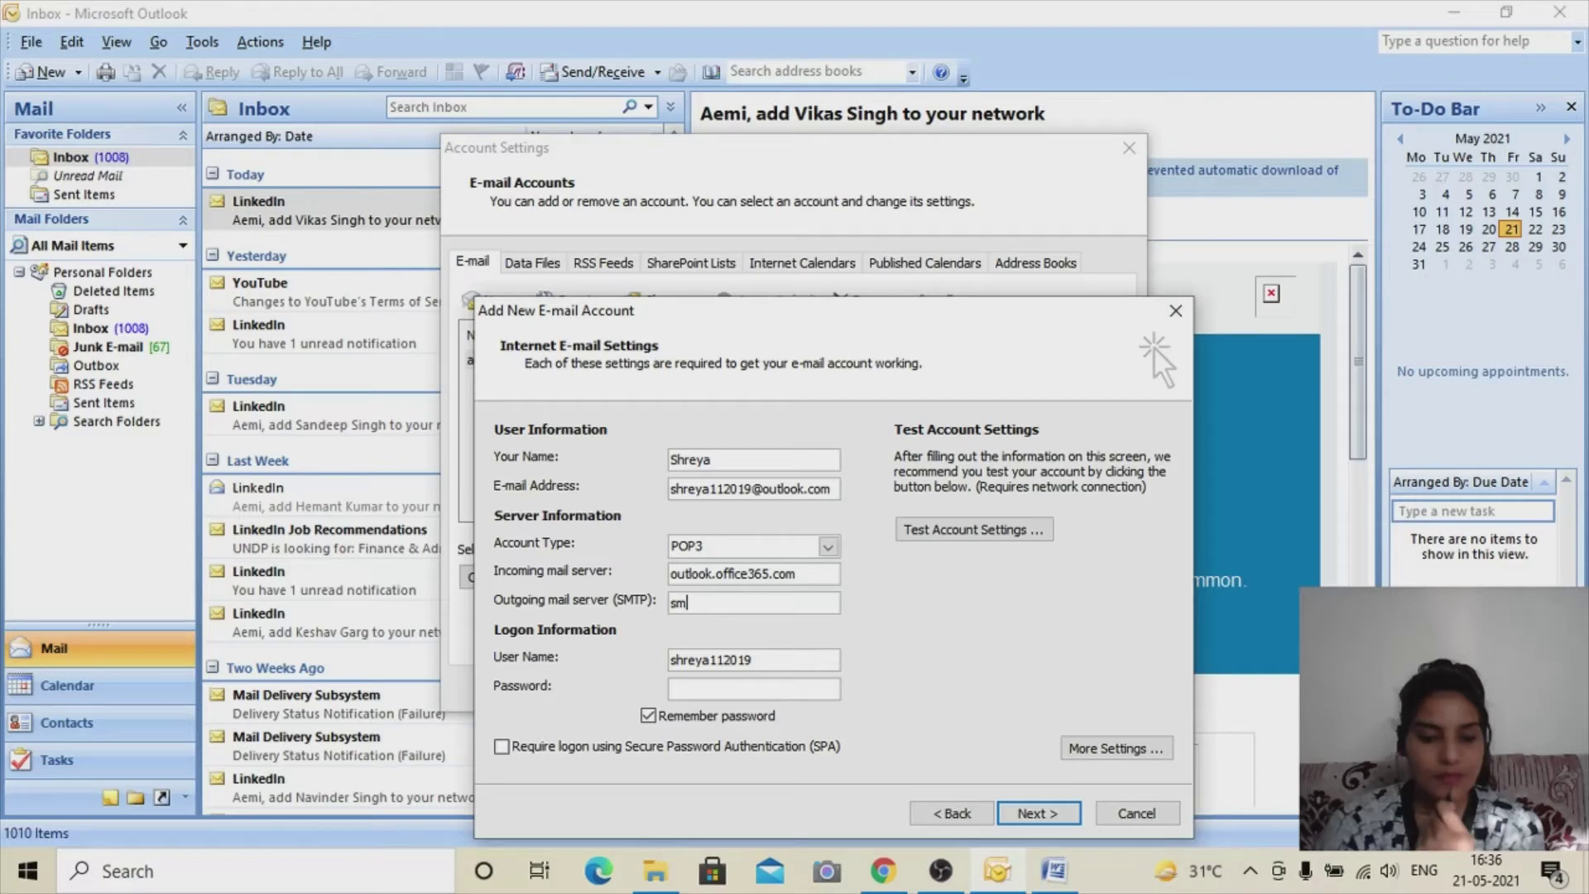
pyautogui.write('tp.office365')
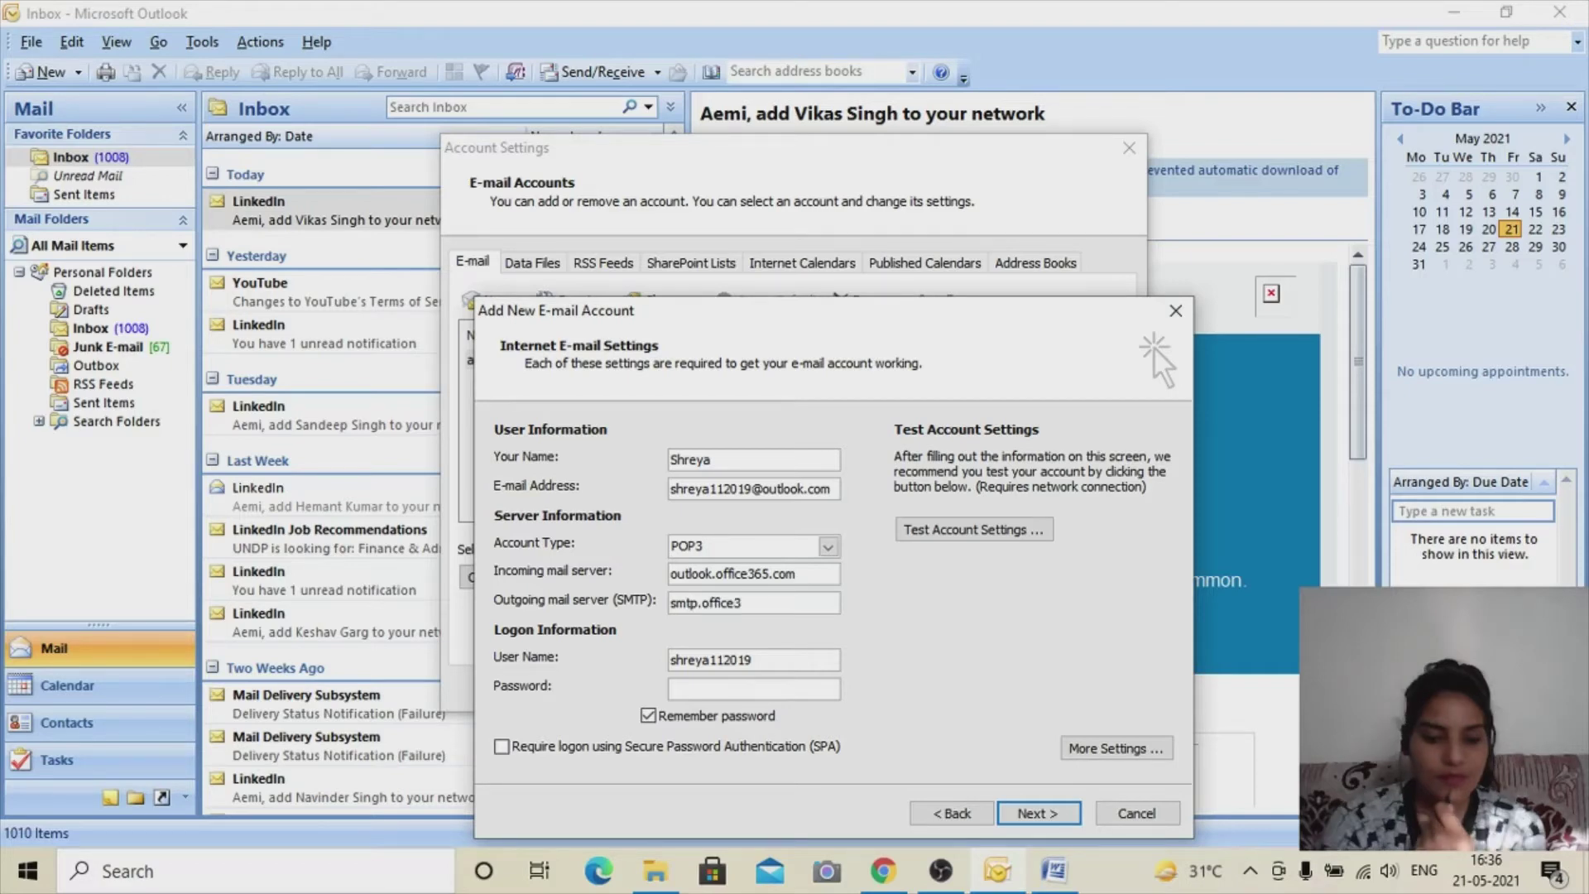
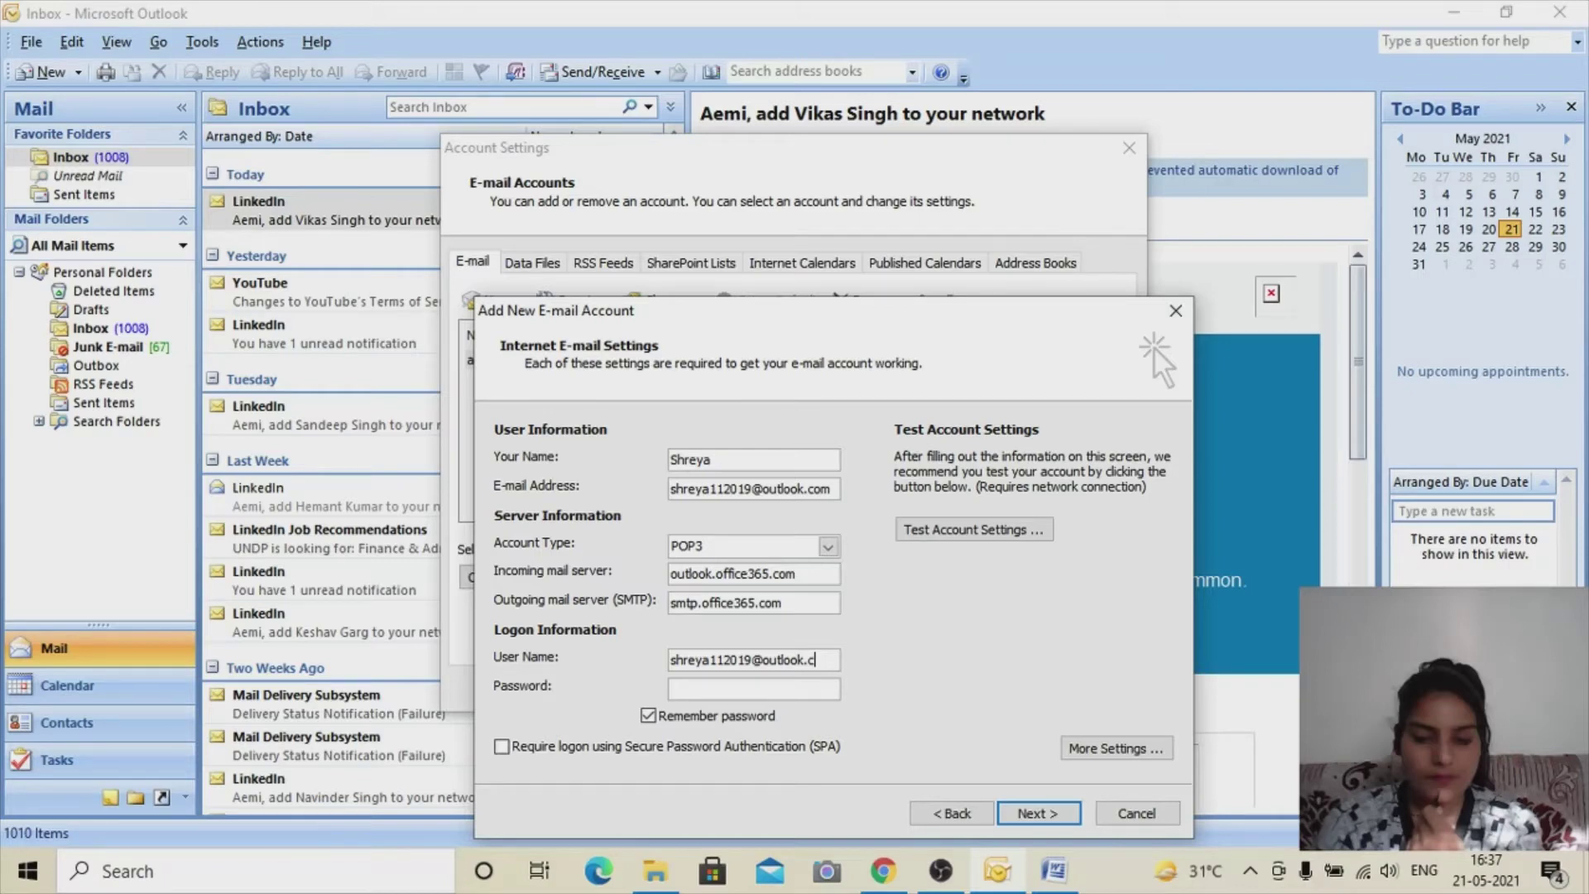
# Step: Enable outgoing server authentication using the incoming server's settings, and set POP3 port 995 with SSL and SMTP port 587 with TLS
pyautogui.click(1115, 748)
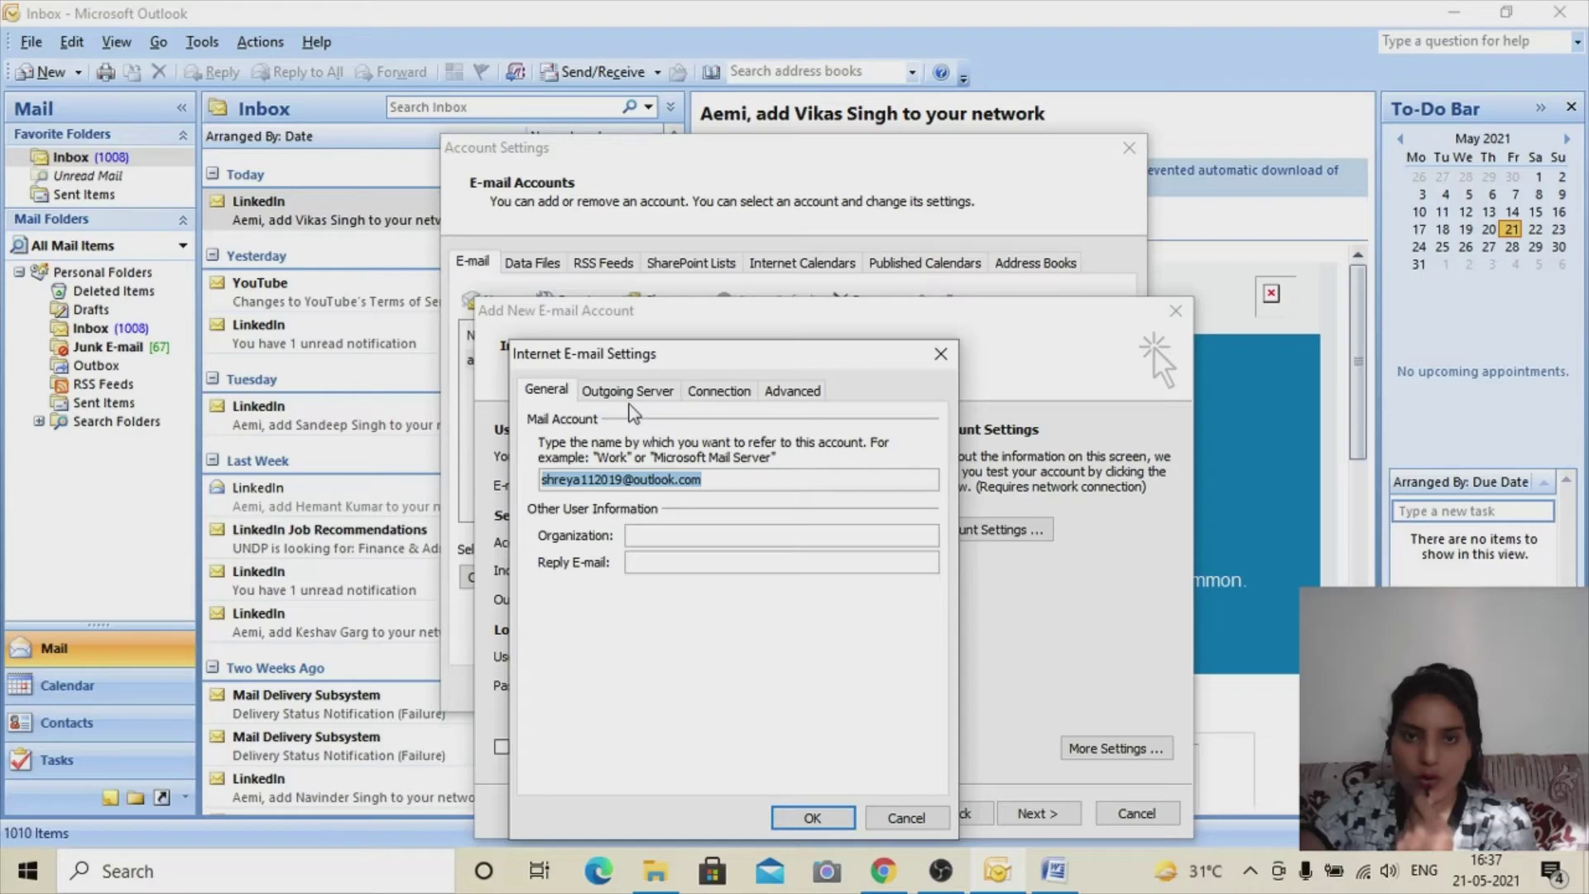
pyautogui.click(629, 392)
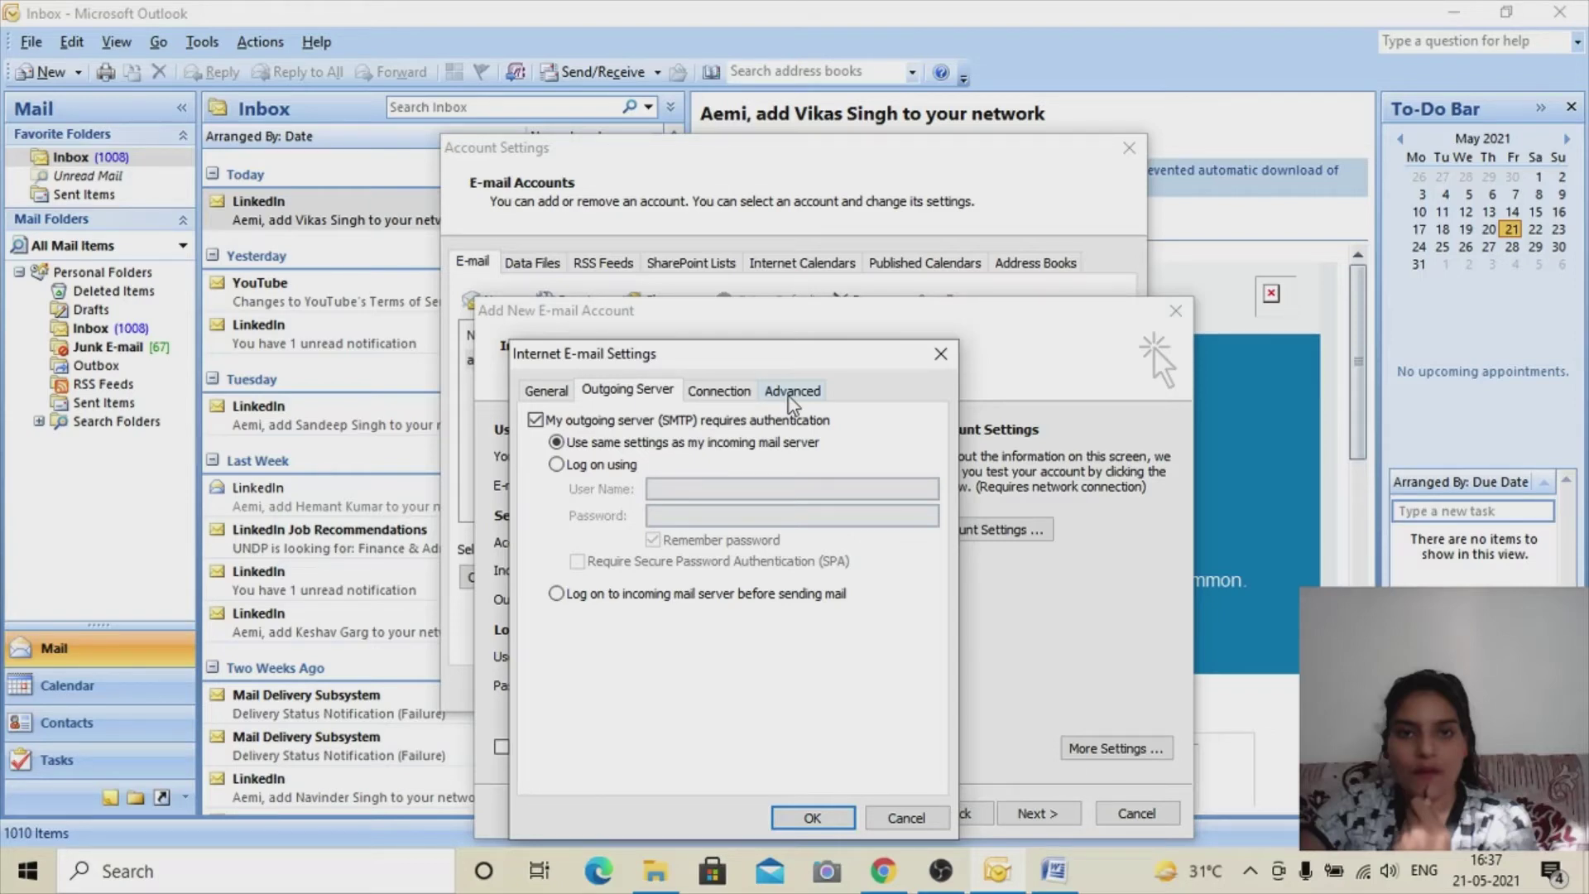
pyautogui.click(791, 391)
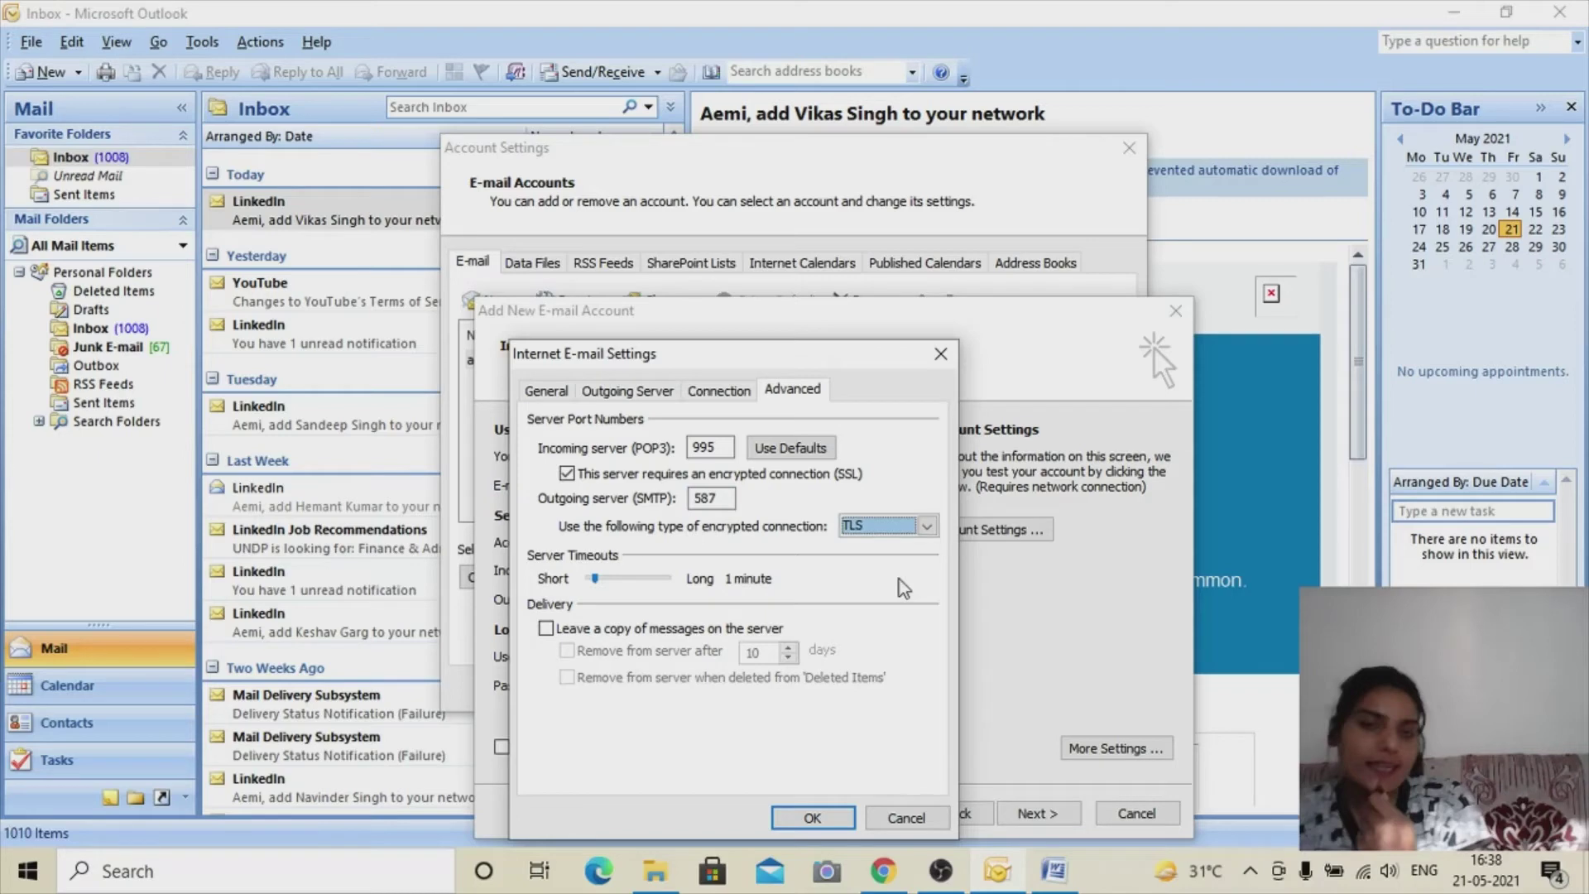
pyautogui.press('Return')
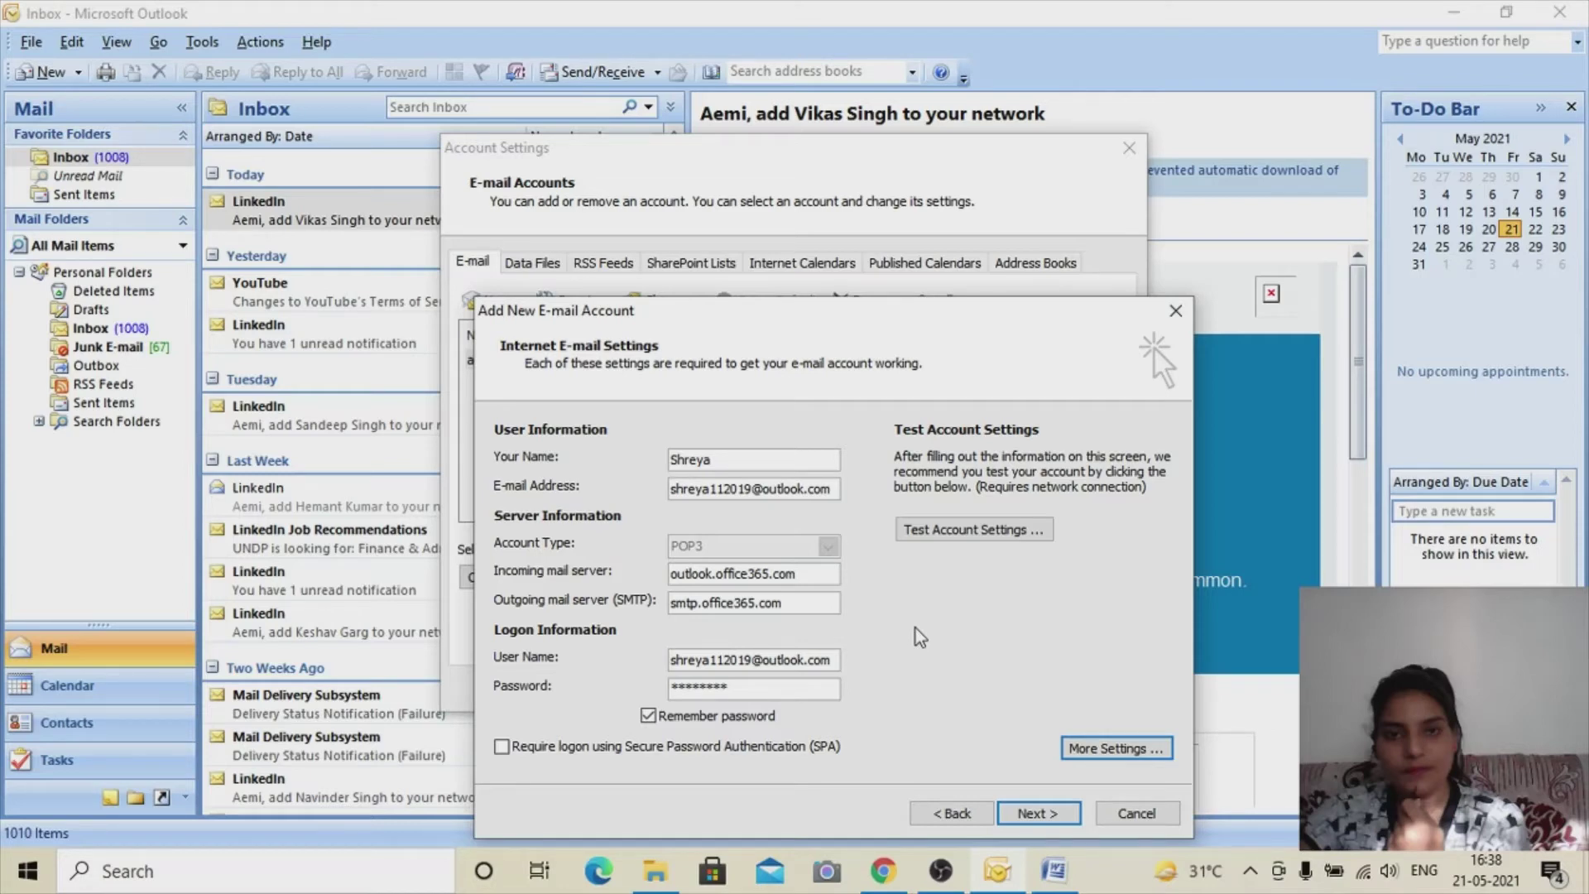
# Step: Test the account settings, submitting the account password for the mail server, and finish adding the e-mail account
pyautogui.press('Return')
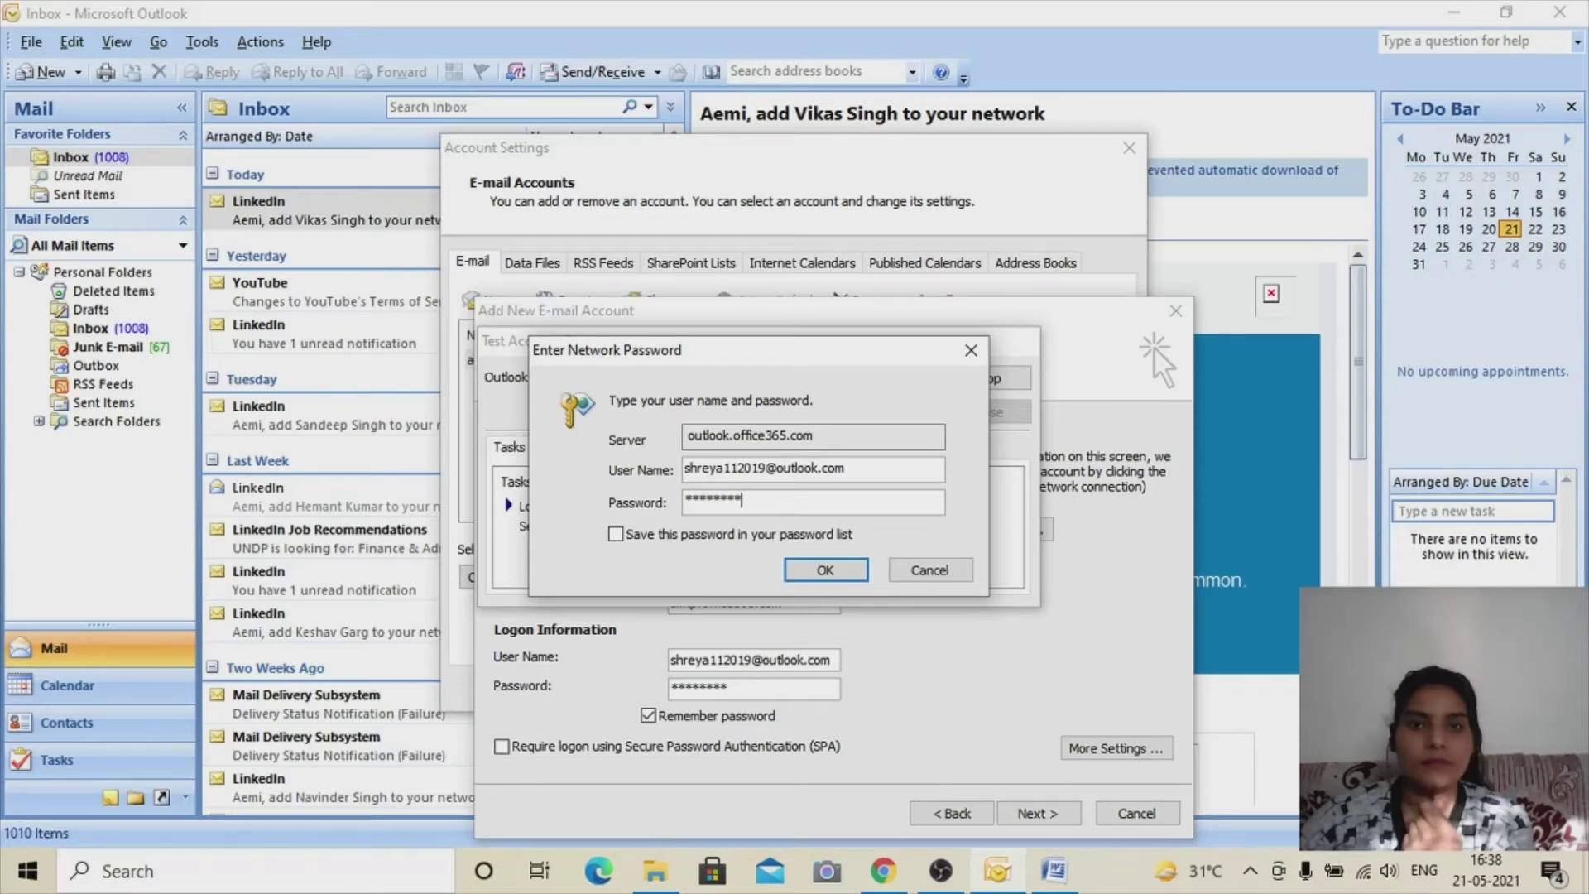
pyautogui.press('Return')
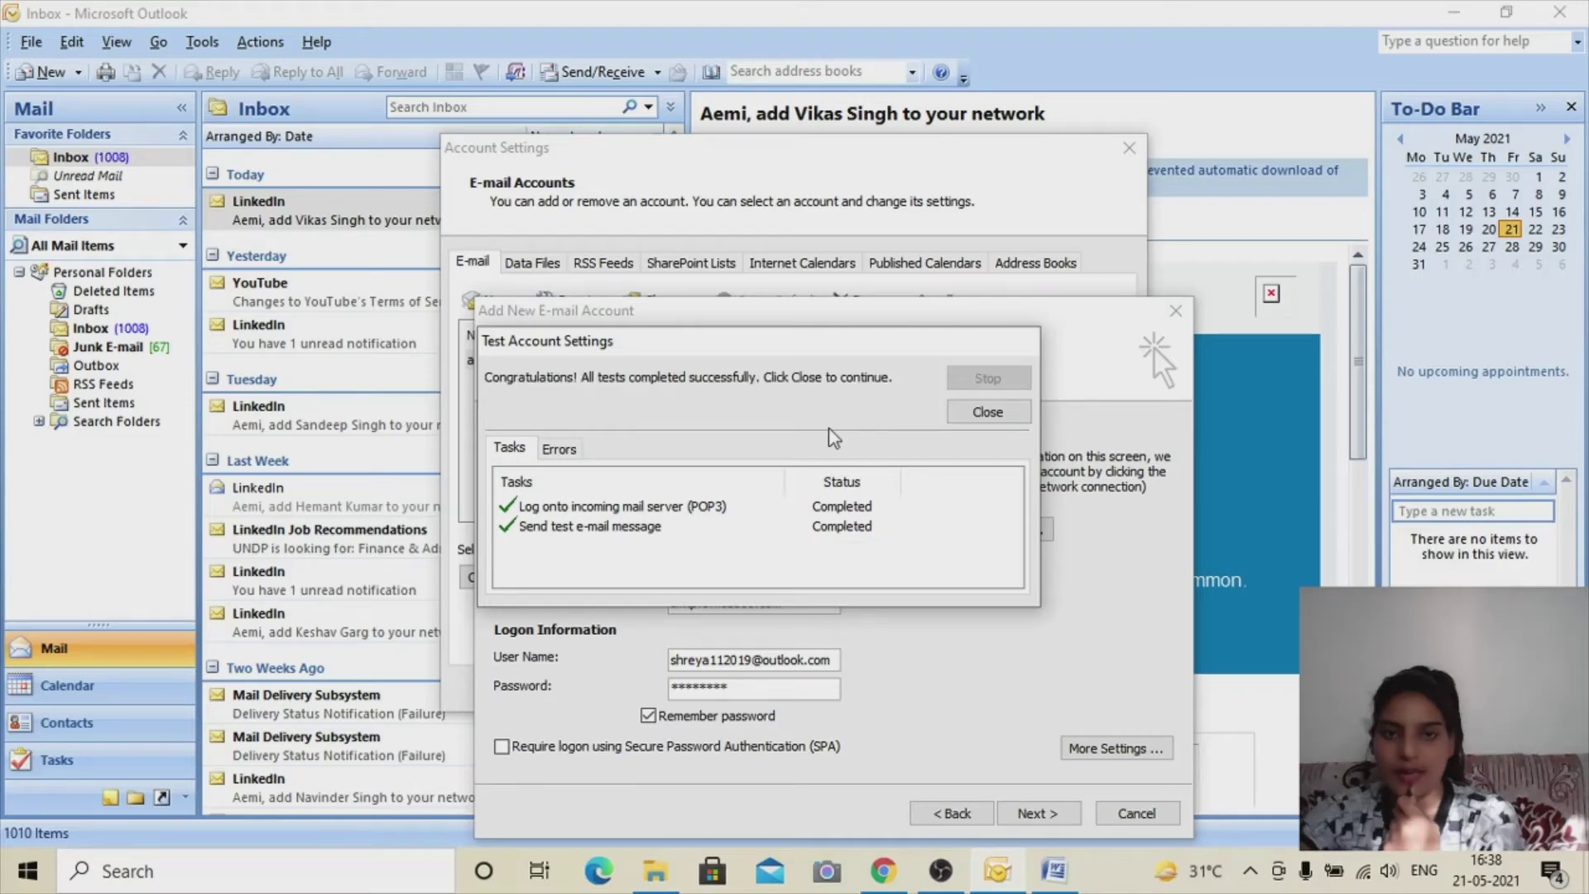
pyautogui.click(985, 412)
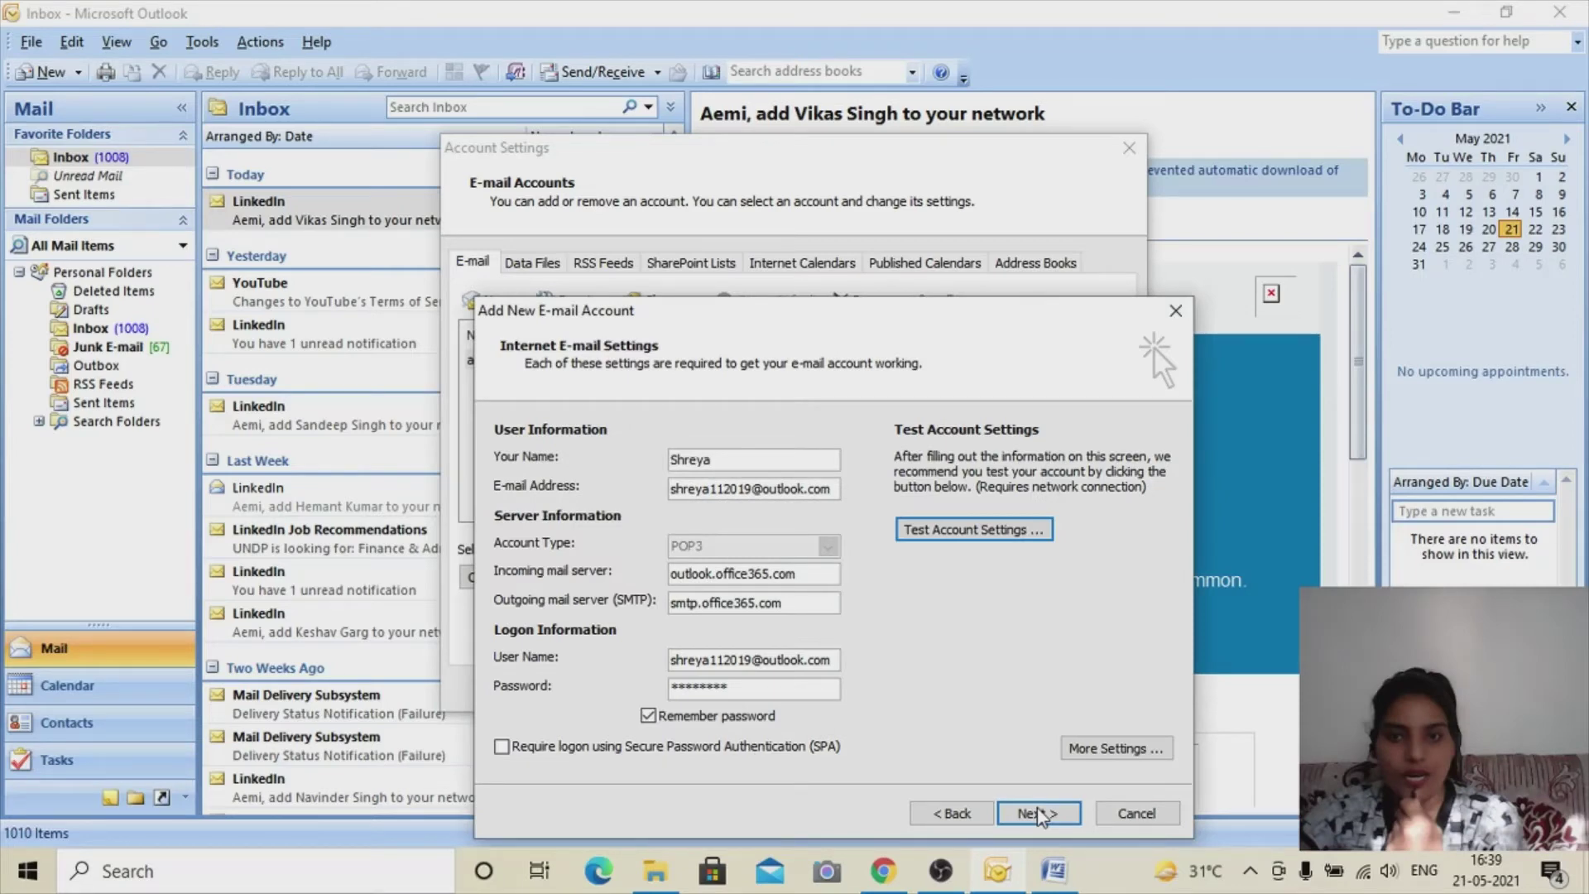
pyautogui.click(1036, 813)
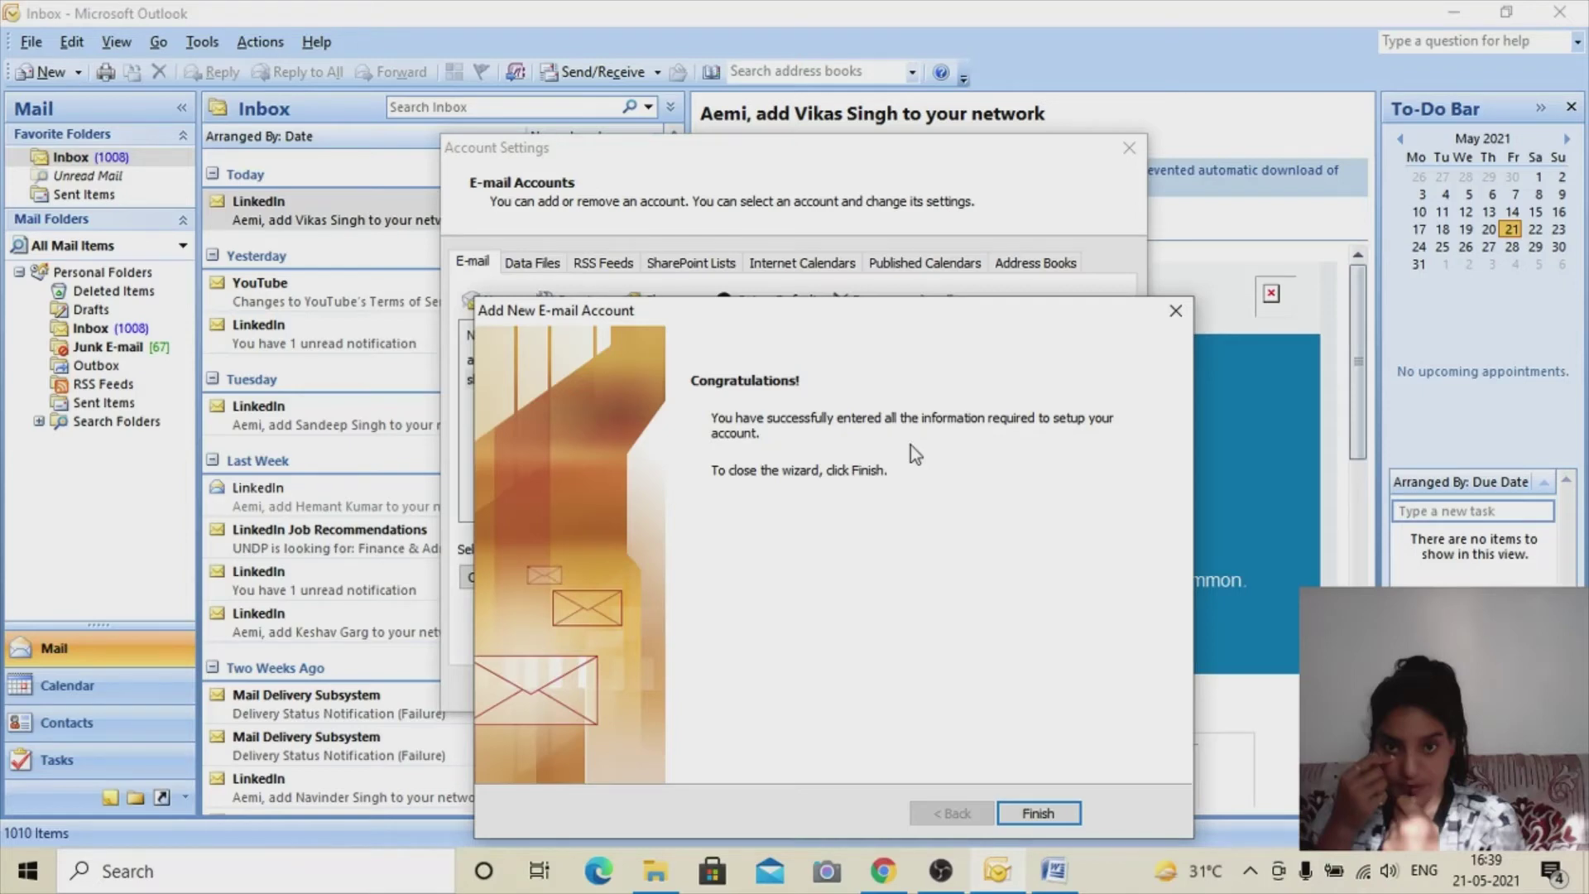
pyautogui.press('Return')
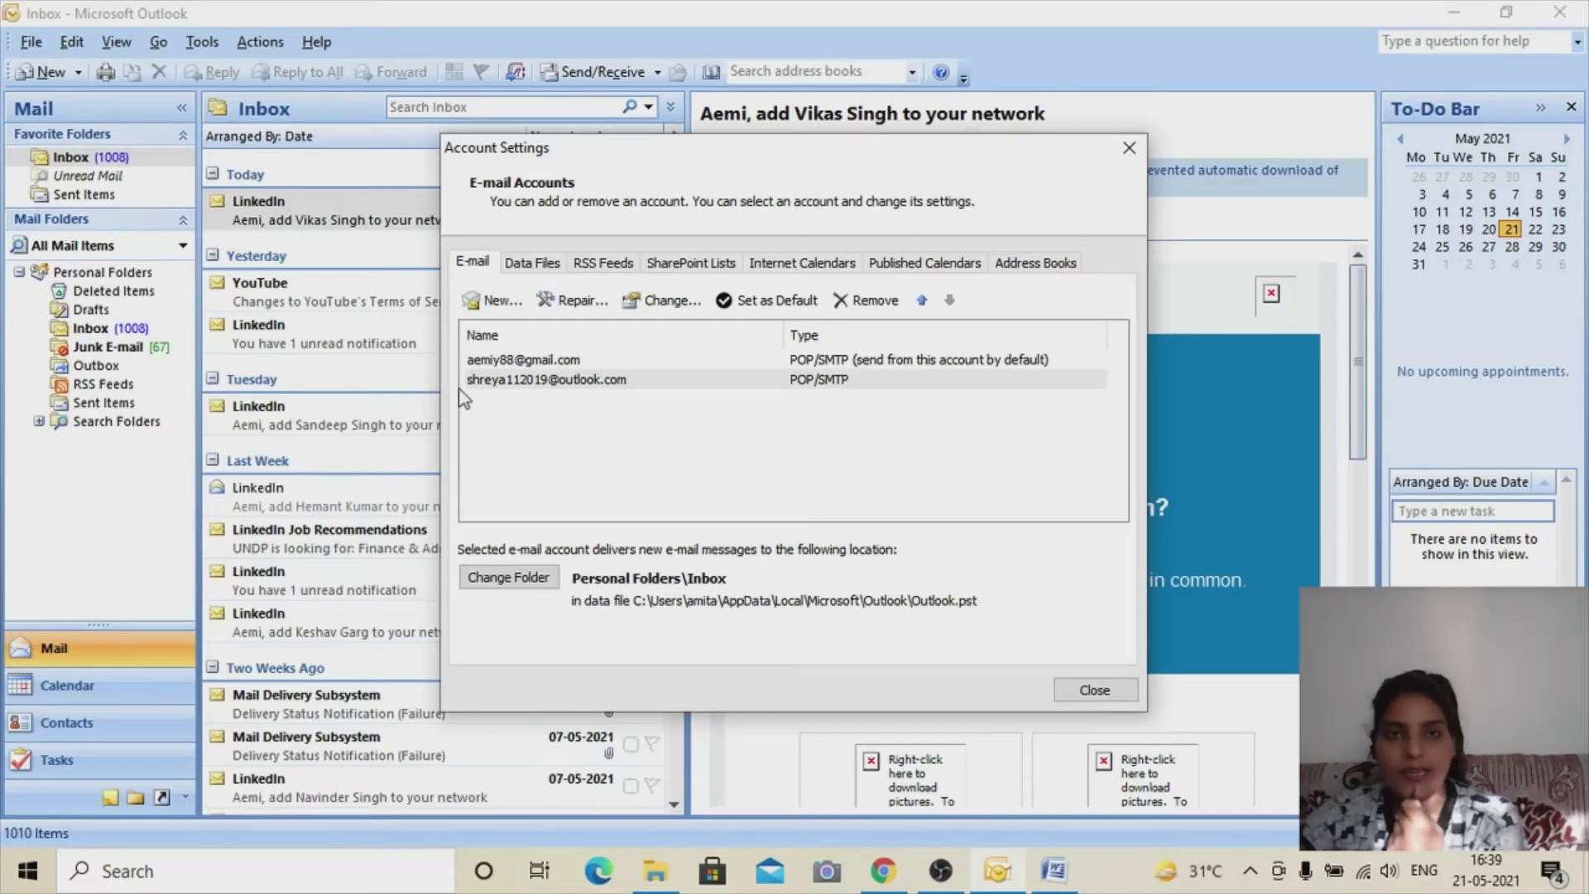
# Step: Set the newly added outlook.com account as the default e-mail account
pyautogui.click(661, 381)
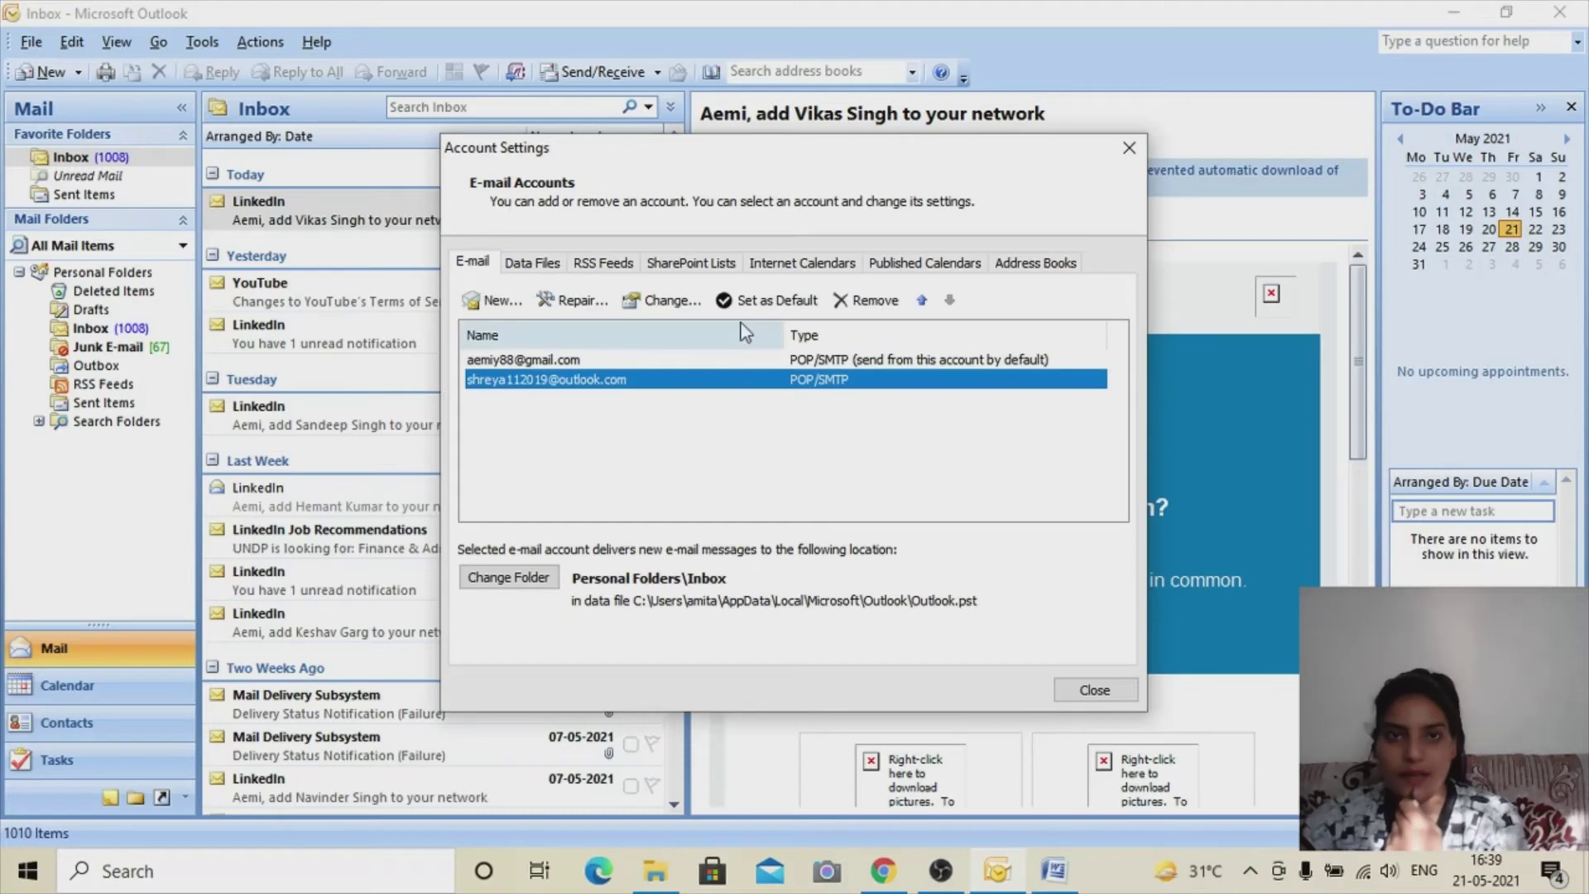
pyautogui.click(782, 302)
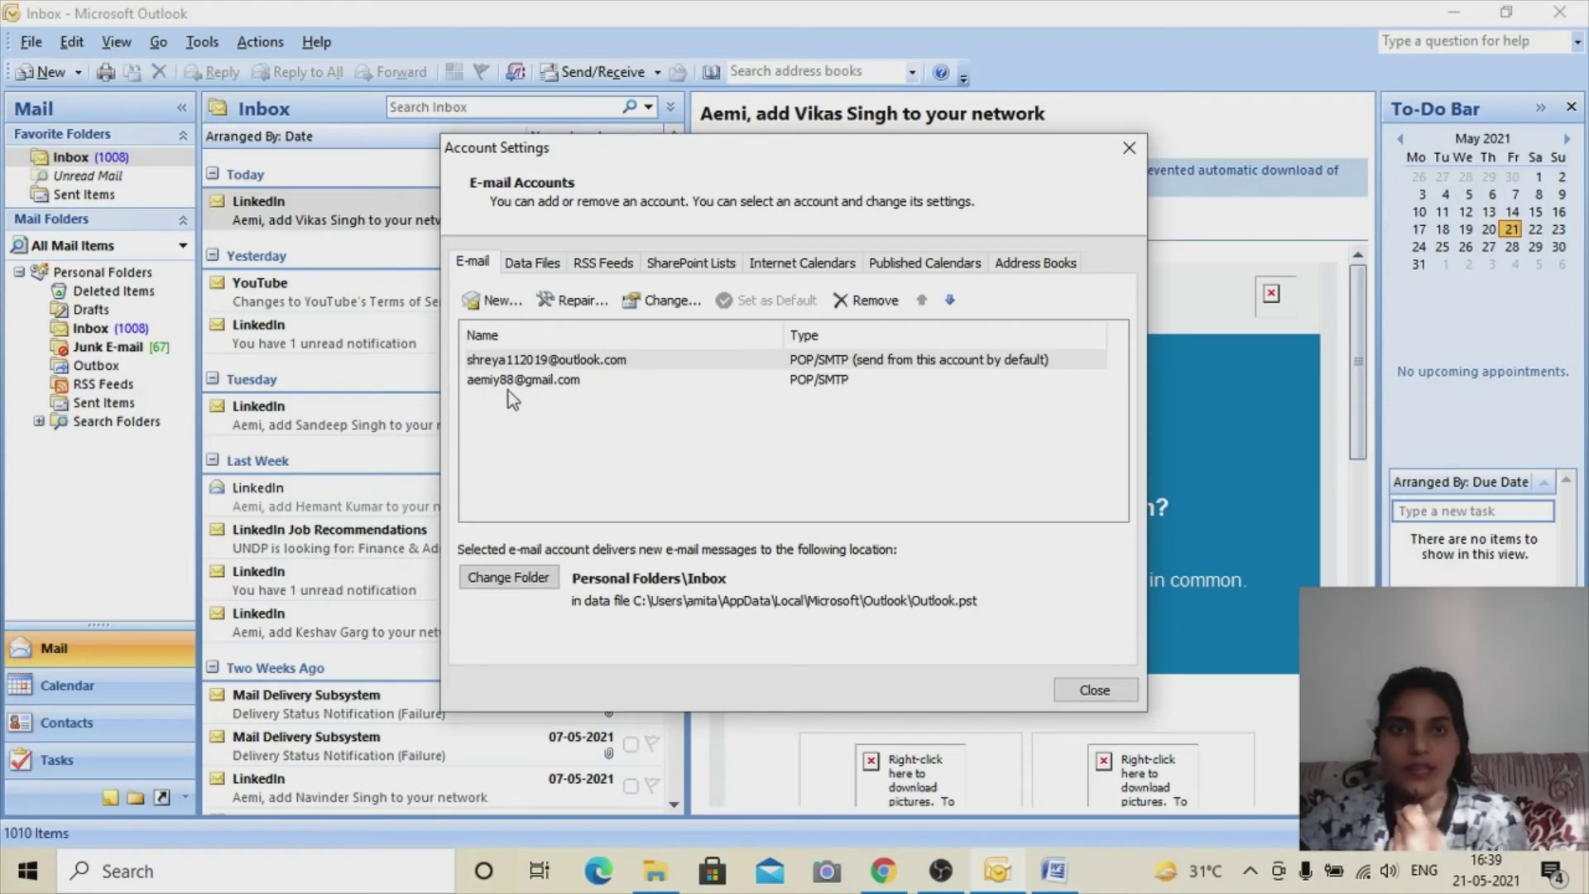
pyautogui.click(599, 384)
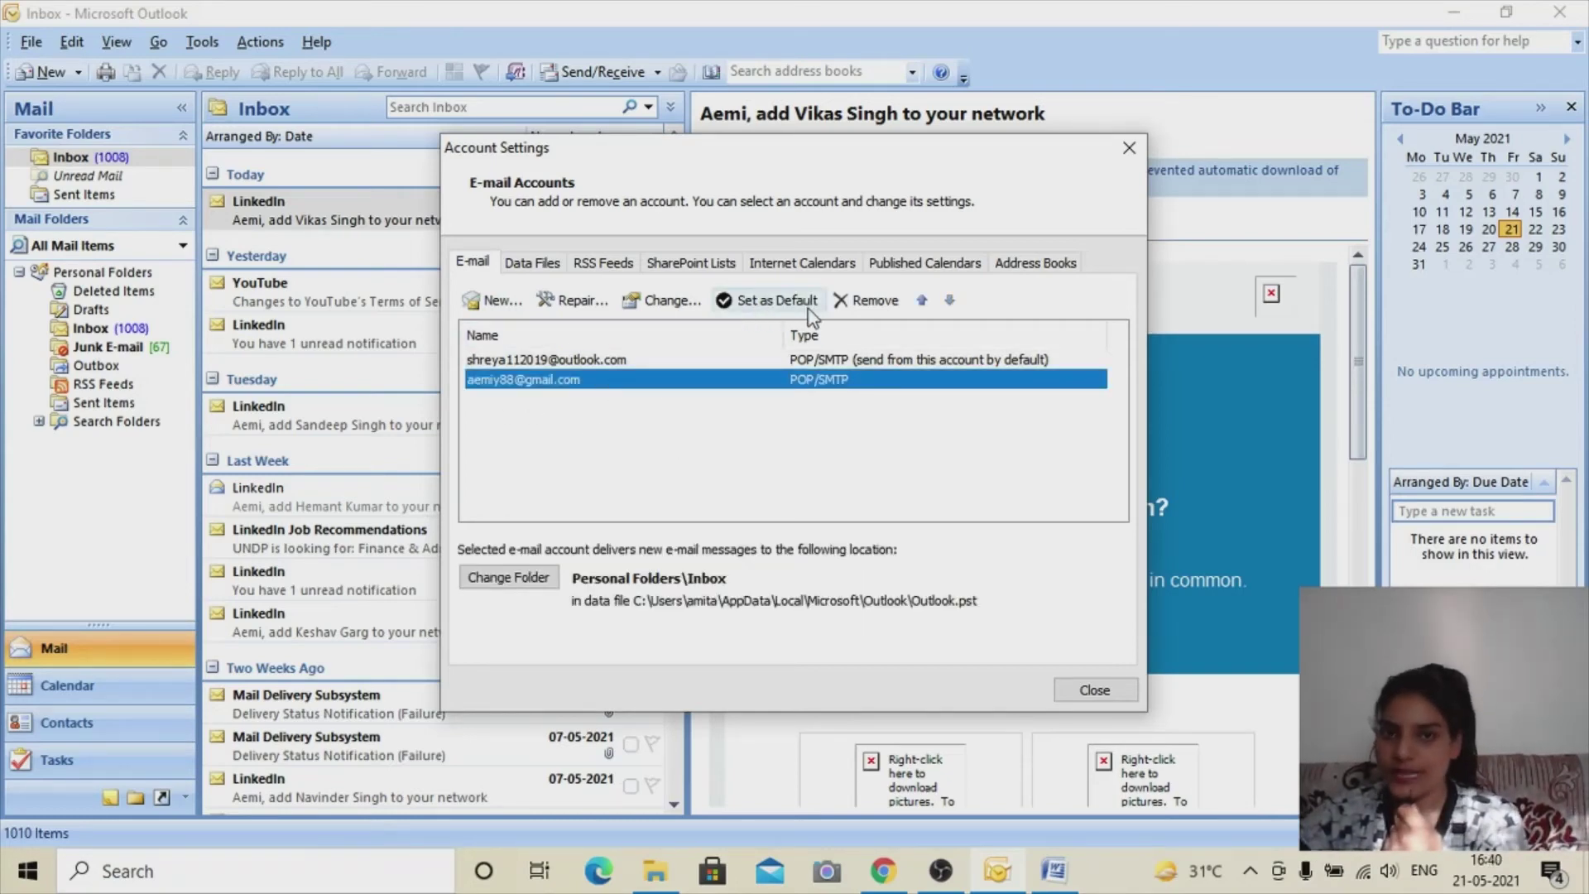
pyautogui.click(634, 447)
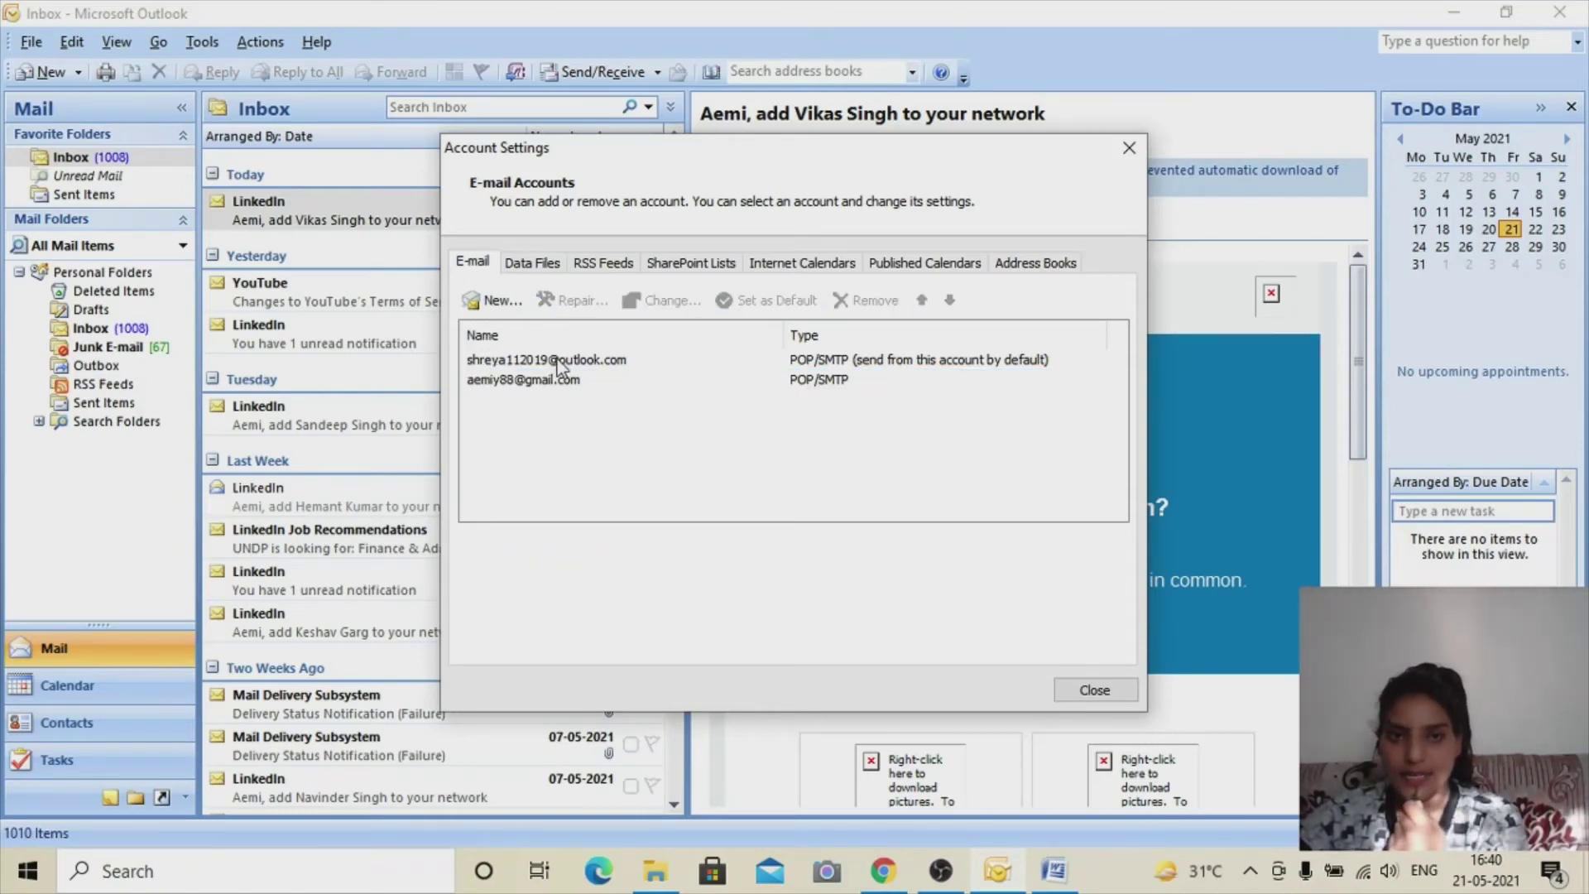
pyautogui.click(652, 364)
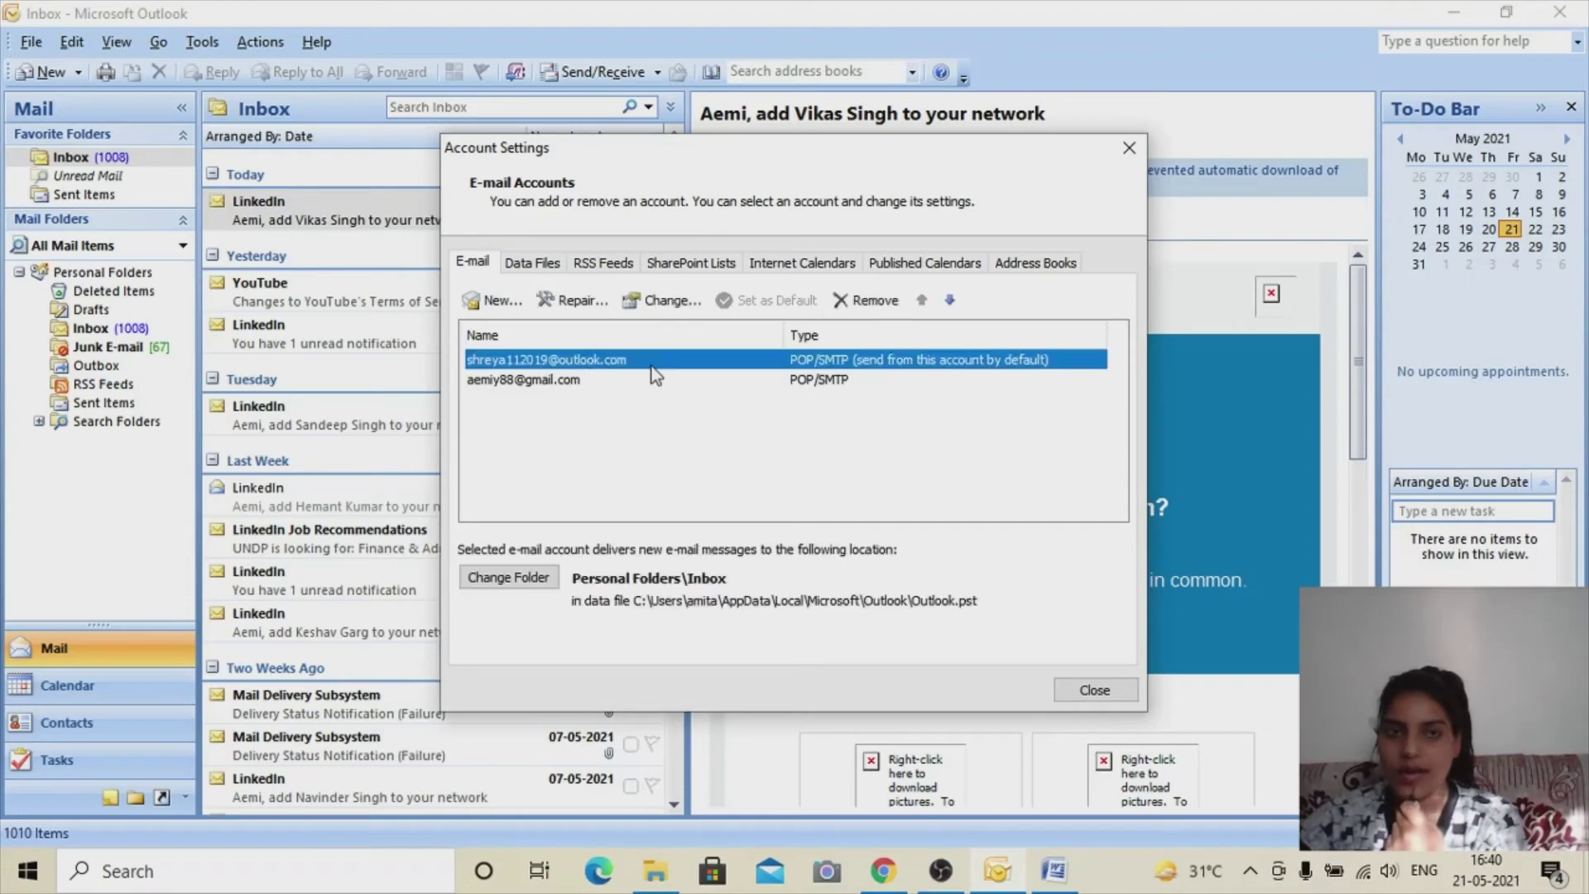
pyautogui.click(817, 457)
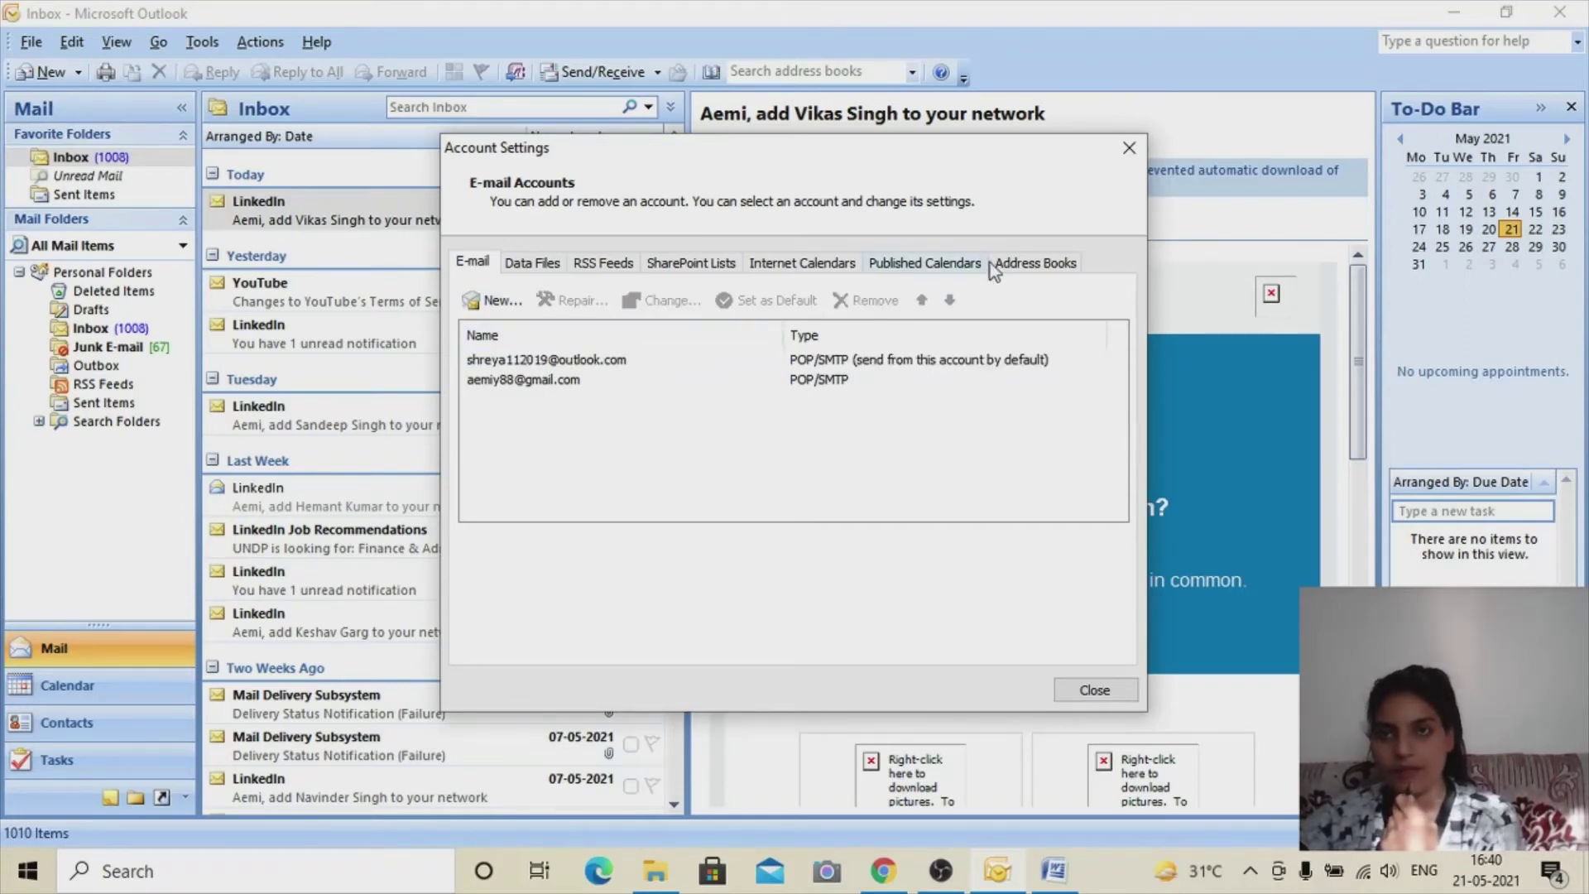
# Step: Close the account settings and switch to the Hello document in Word to begin an e-mail mail merge
pyautogui.click(1094, 690)
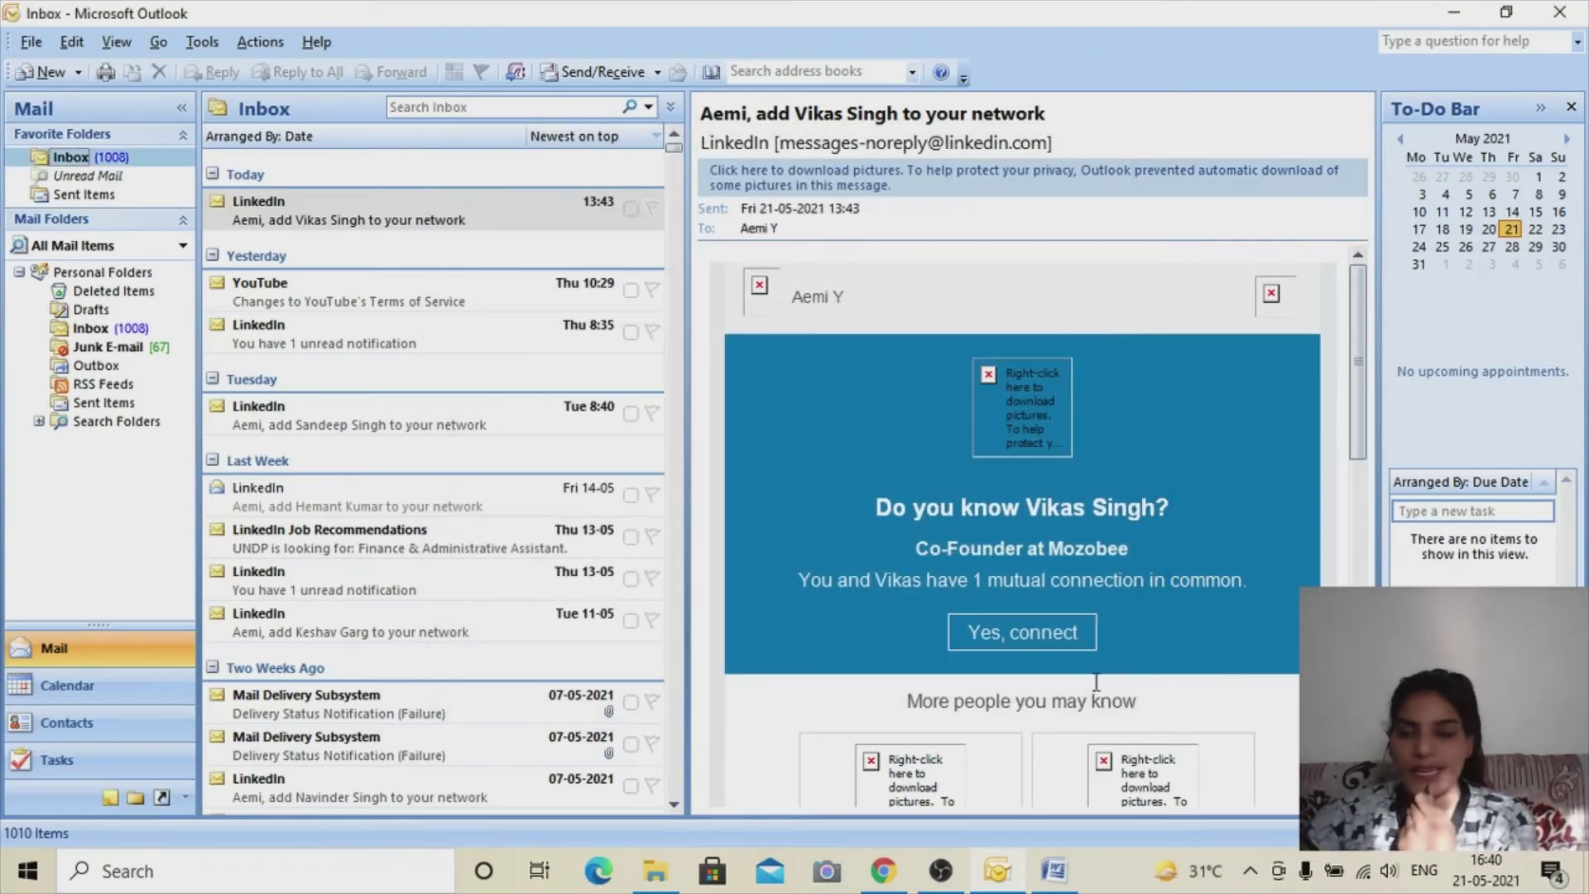
pyautogui.click(1055, 884)
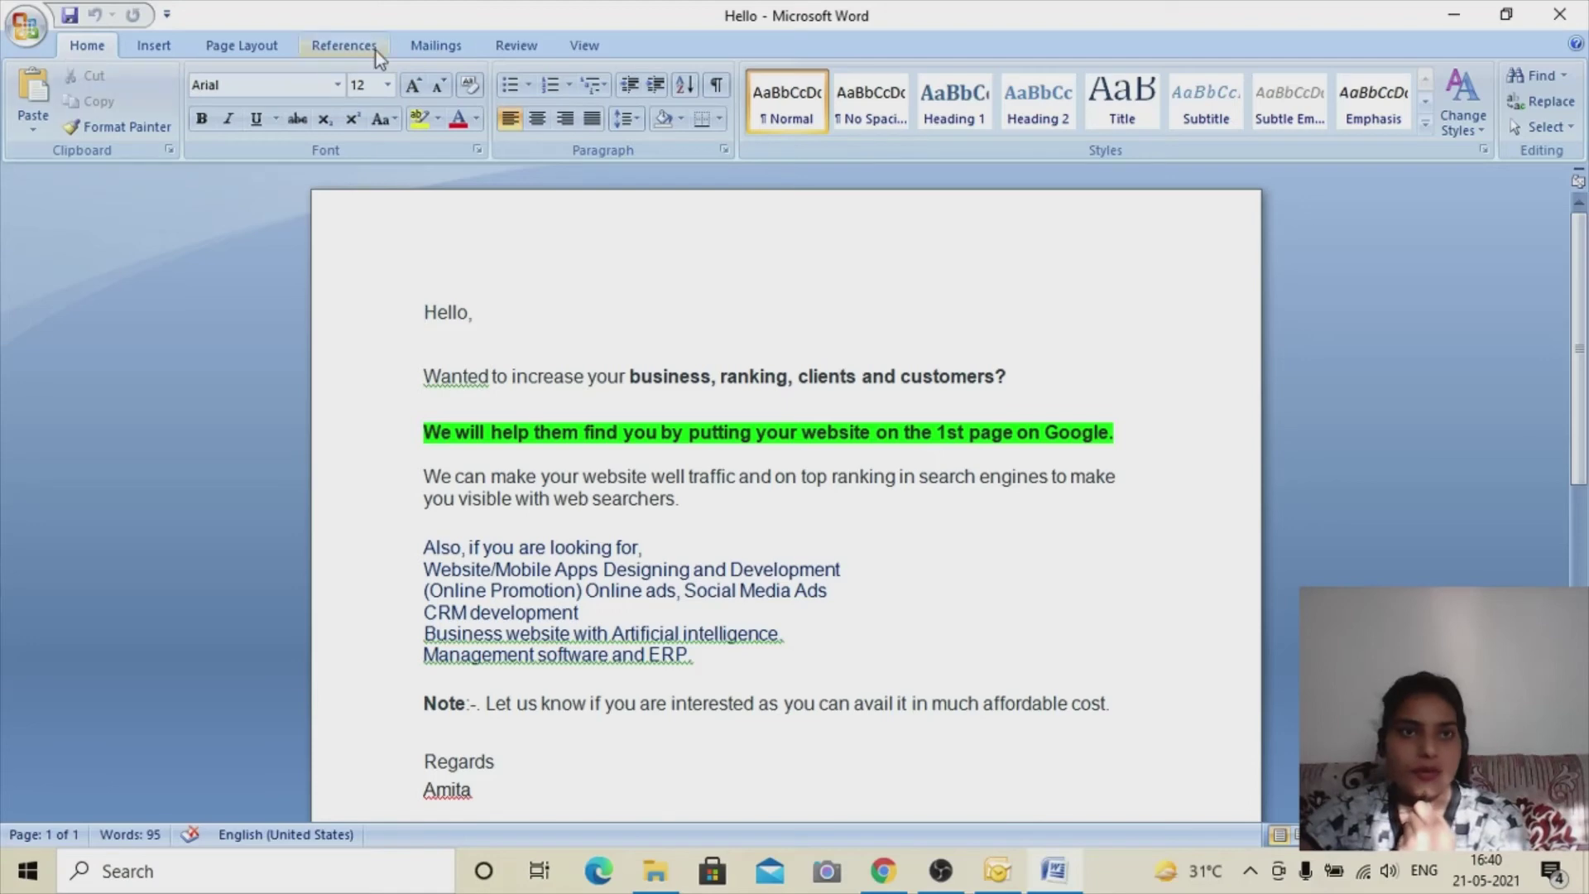
pyautogui.click(448, 50)
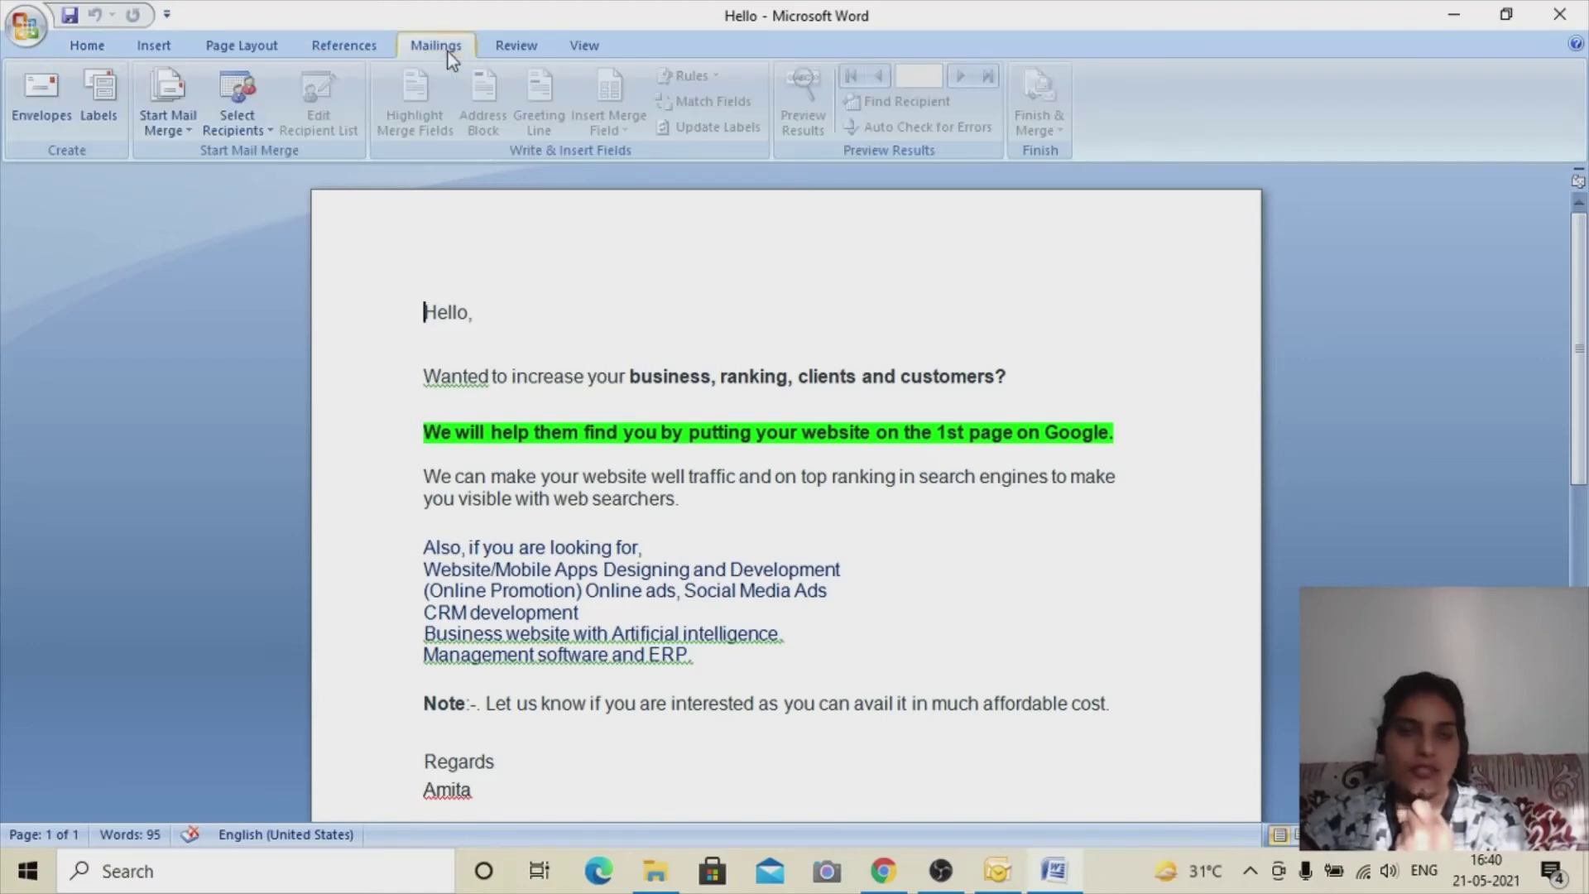
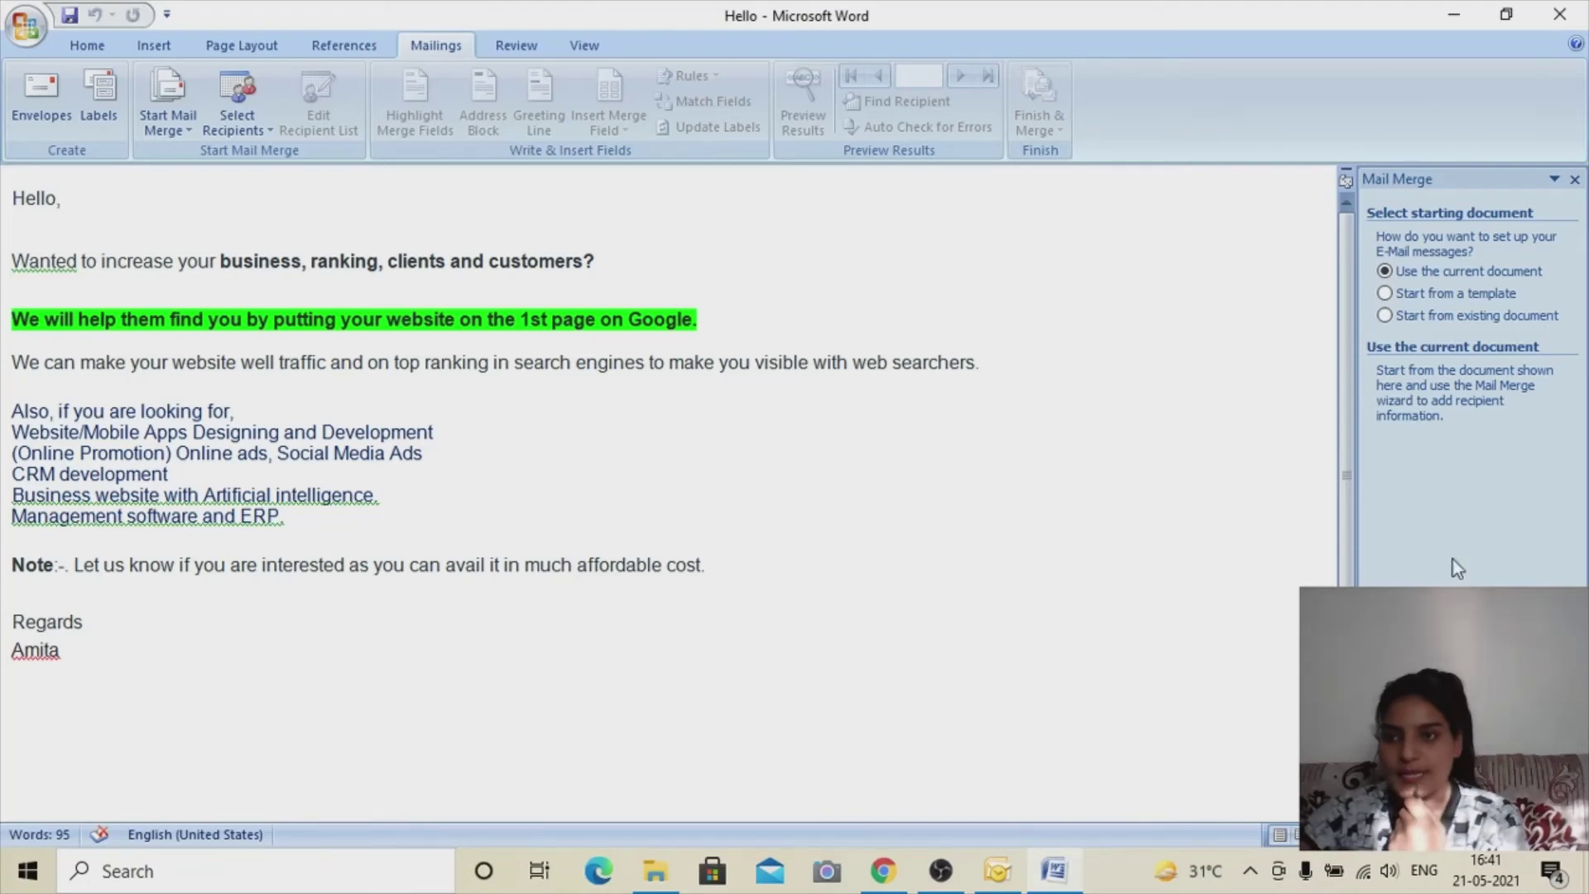
# Step: Use the current document for the merge and load recipients from the Sheet3$ table of an existing list, treating its first row as headers
pyautogui.click(1436, 790)
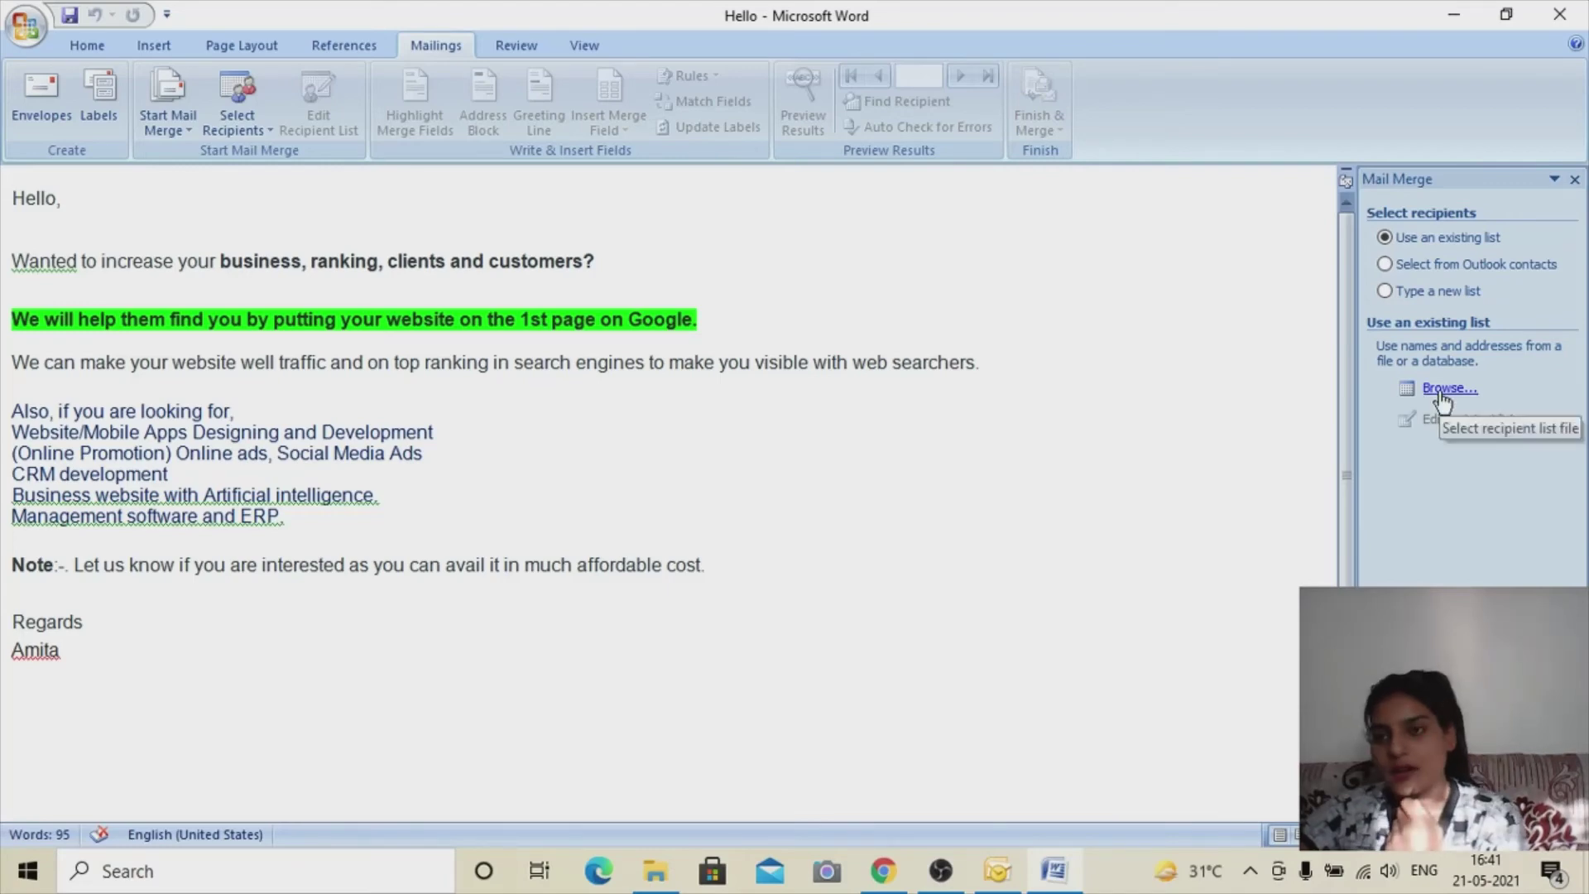
pyautogui.click(1441, 392)
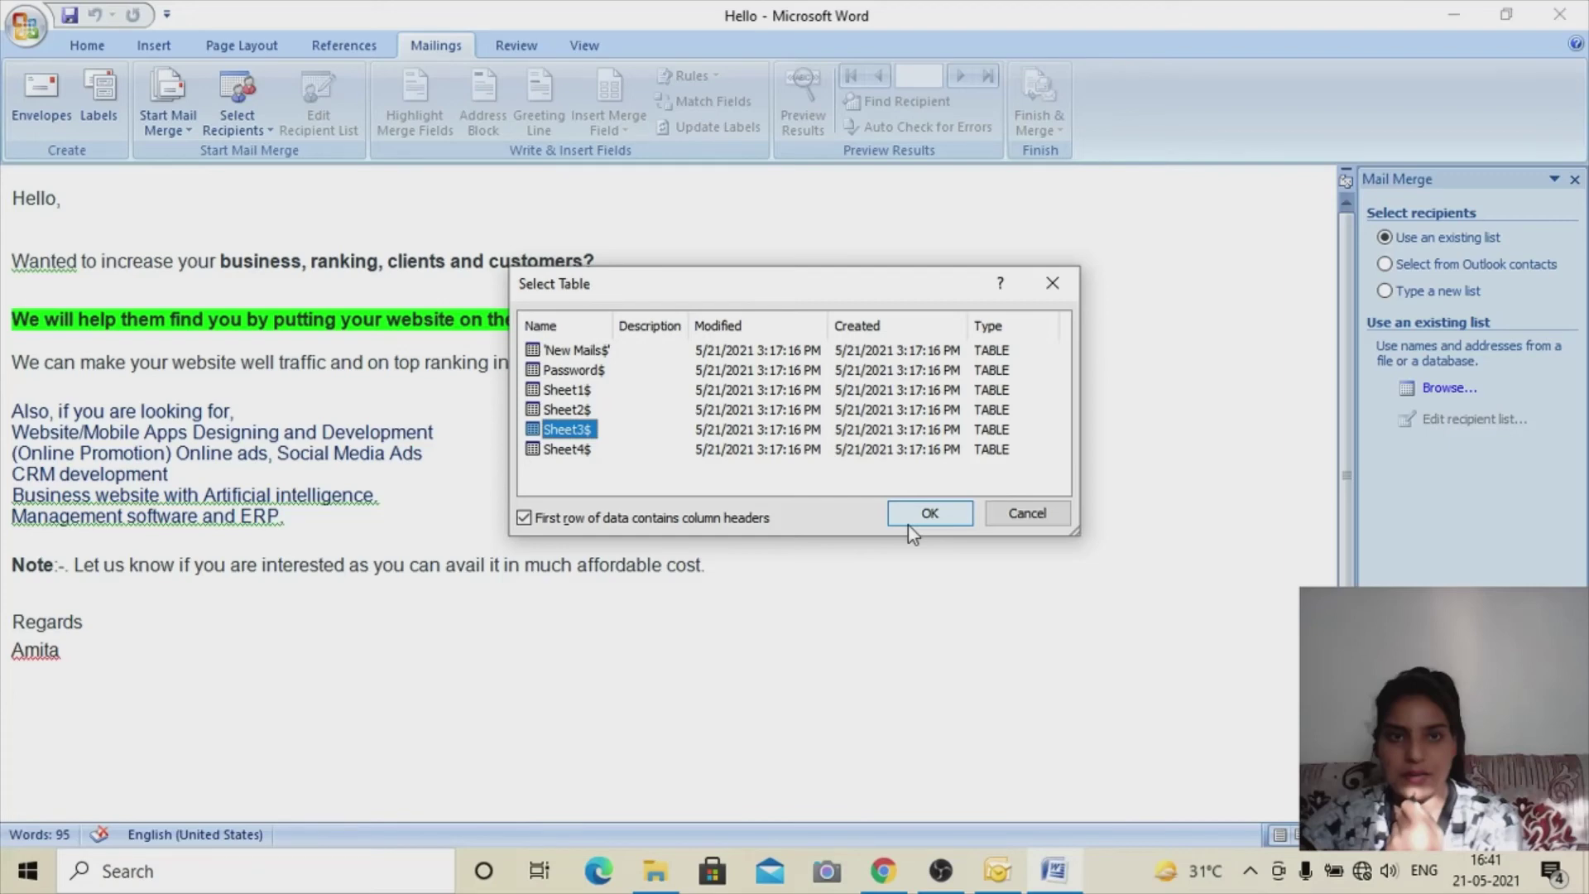
pyautogui.click(908, 524)
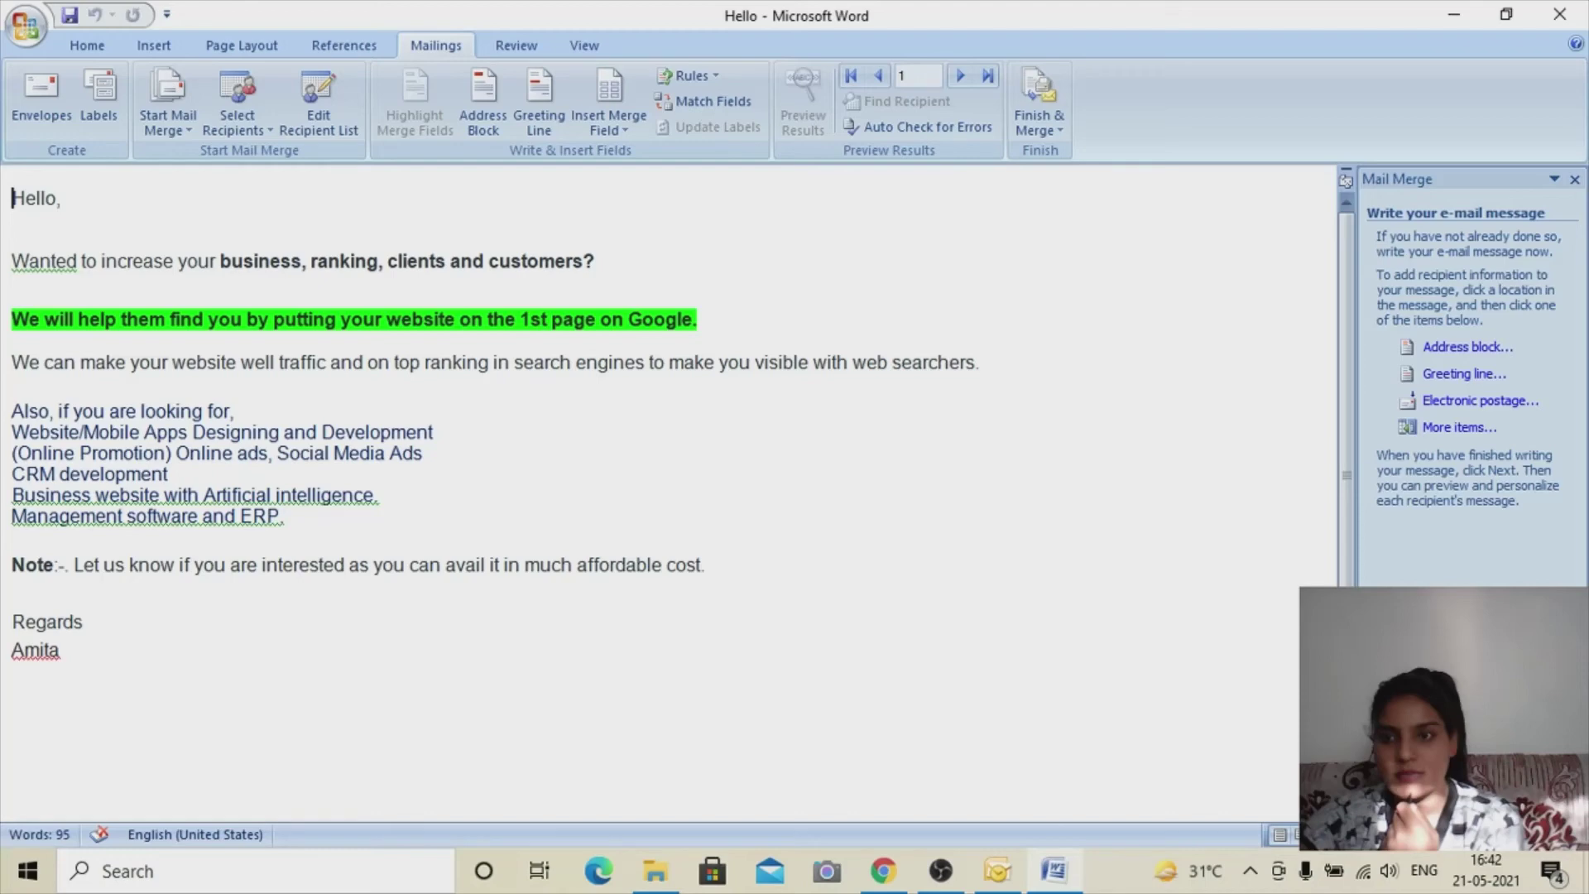
# Step: Prepare the merge to e-mail with M_24 as the To field, HTML format and the subject line "Online Digital Marketing"
pyautogui.click(1444, 798)
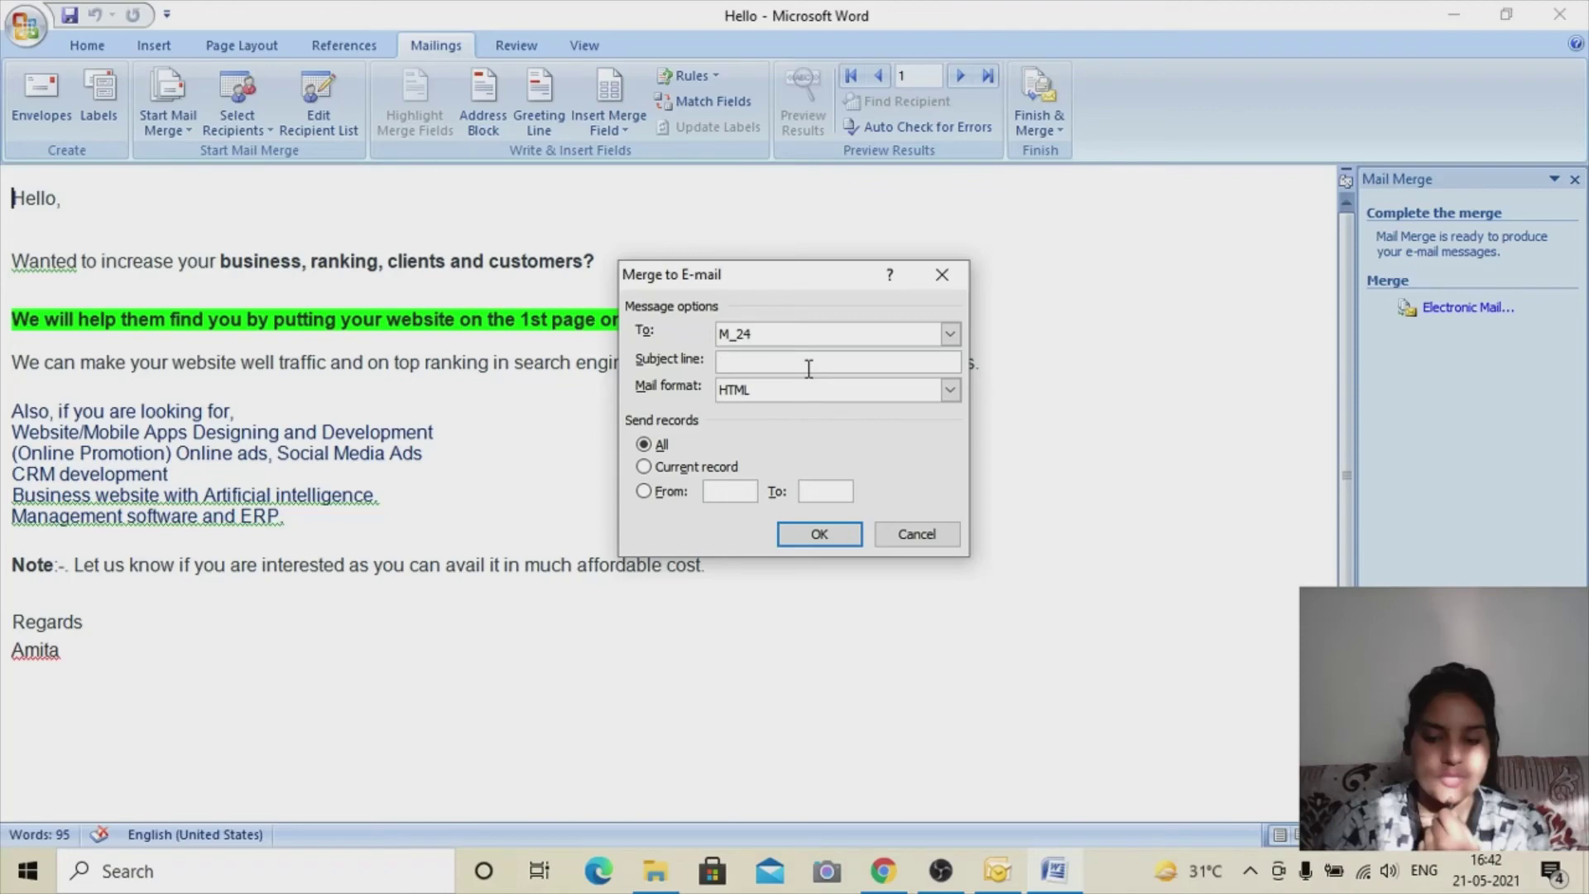
pyautogui.write('Onl')
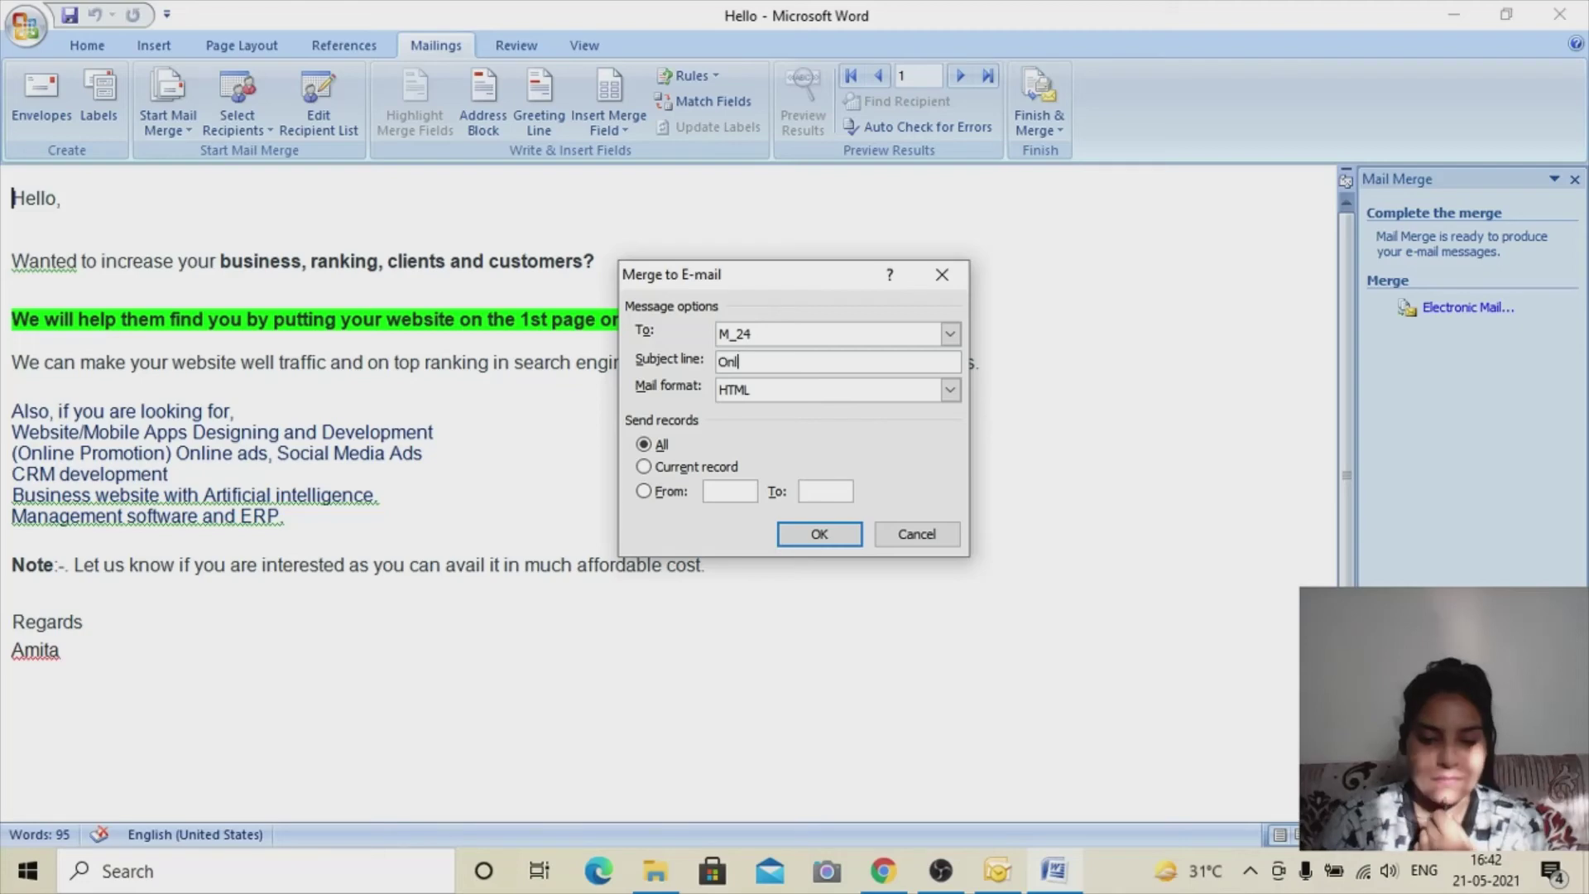
pyautogui.write('in')
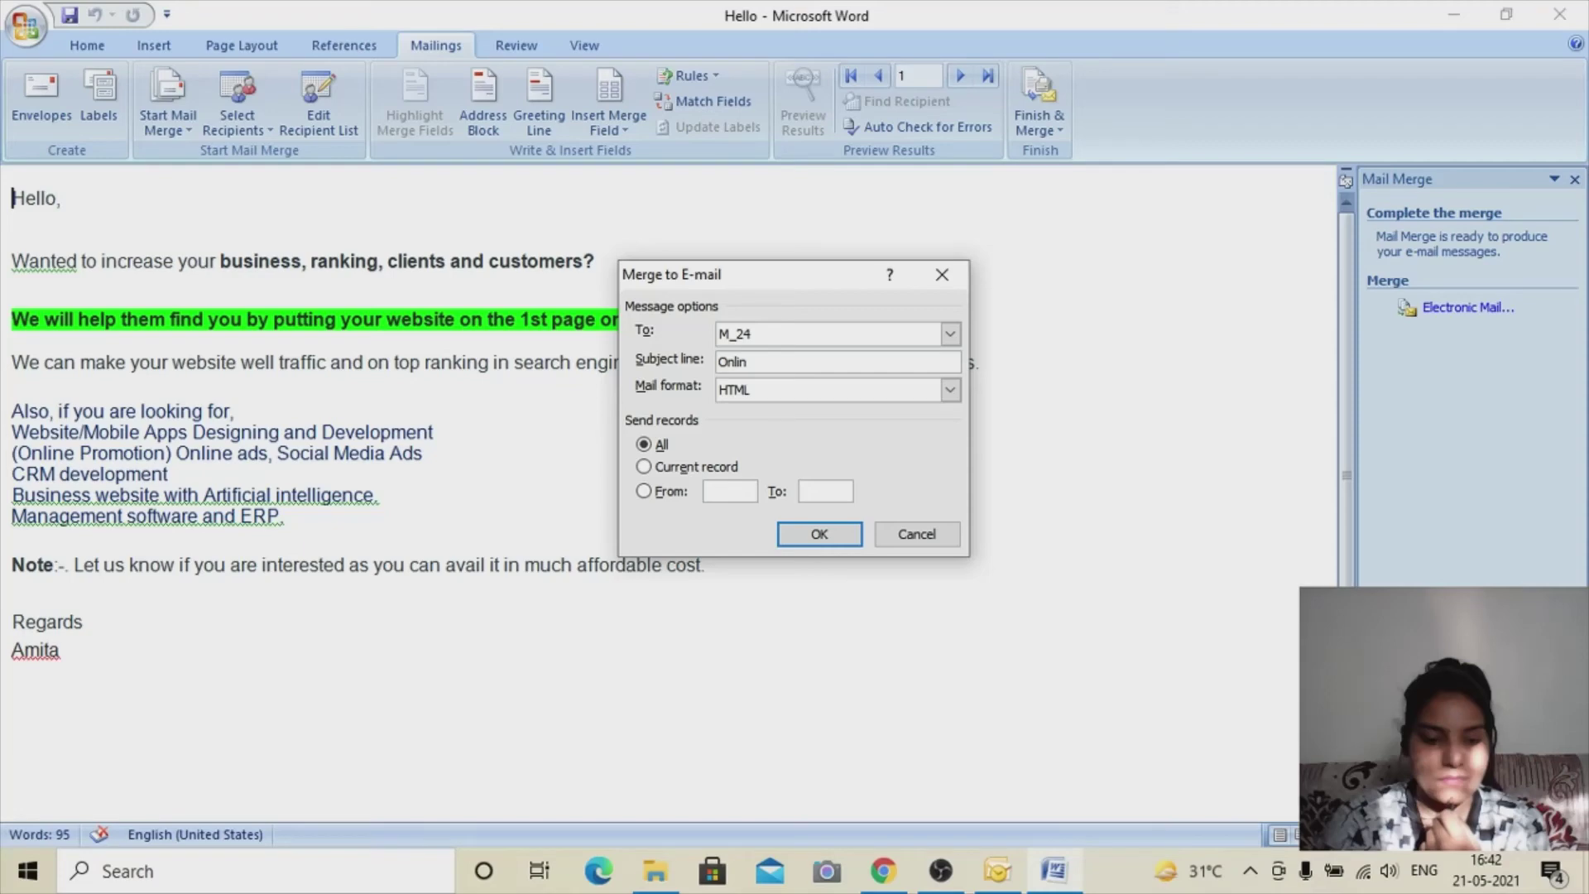
pyautogui.write('e Digital ')
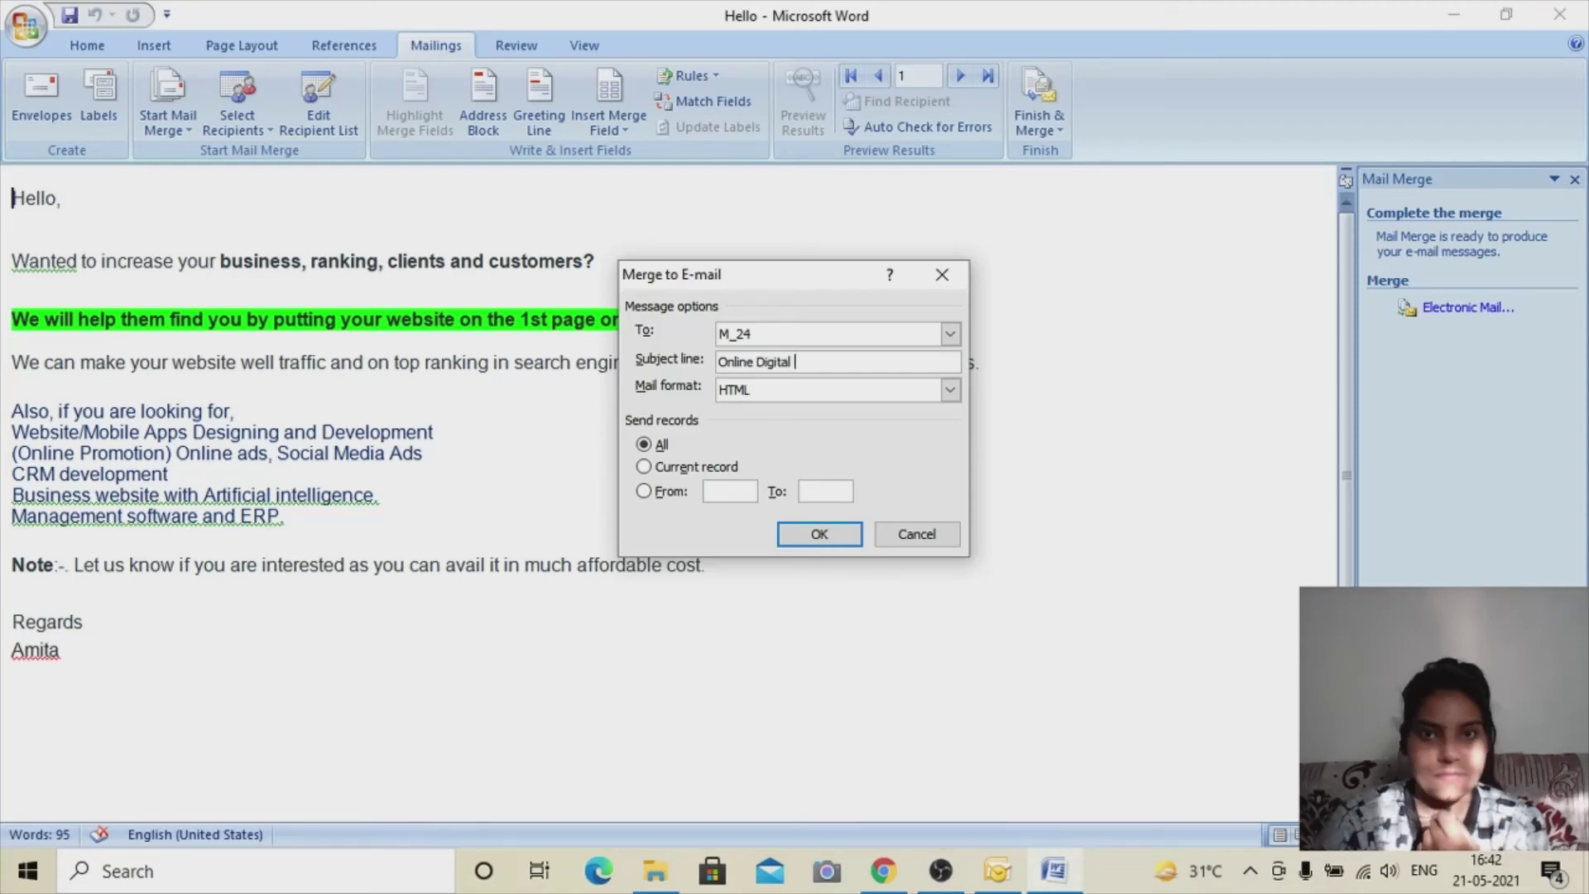
pyautogui.write('Mark')
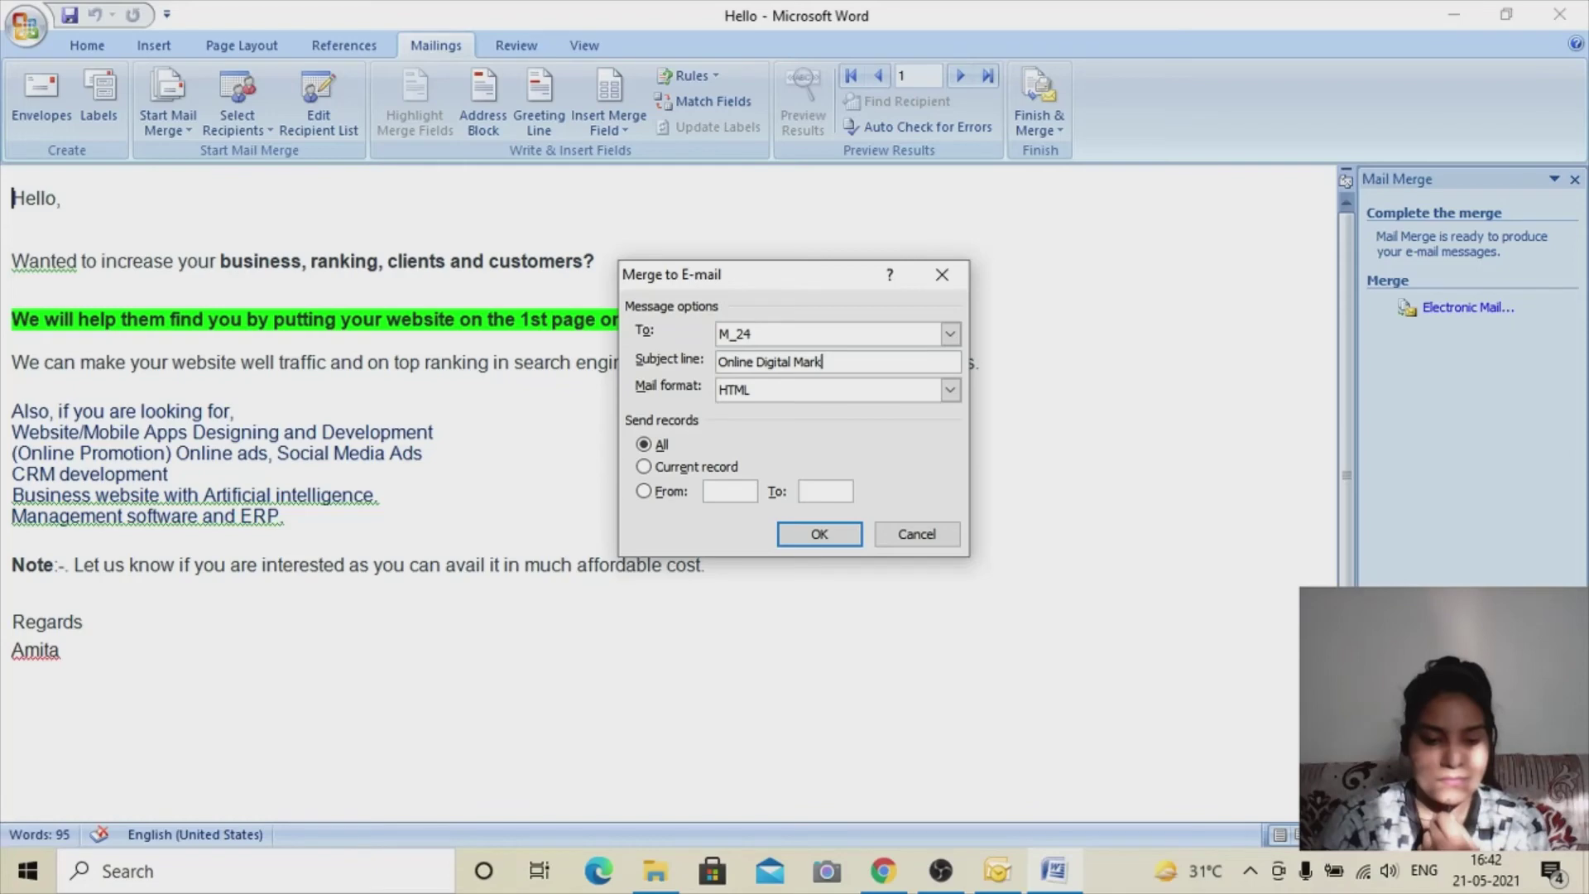
pyautogui.write('etio')
pyautogui.press('BackSpace')
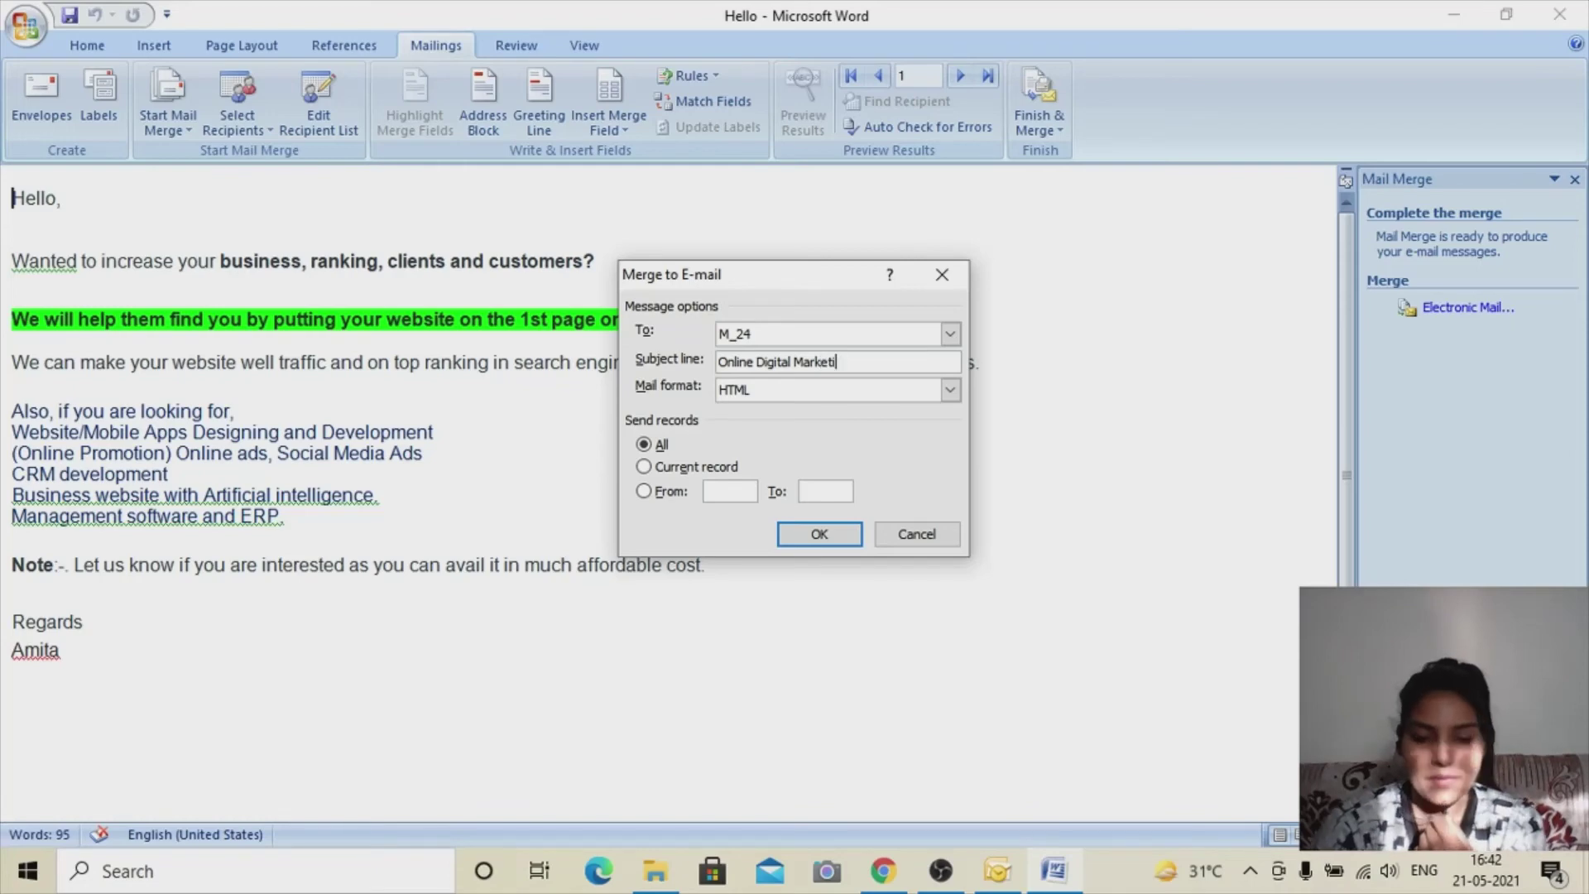
pyautogui.write('n')
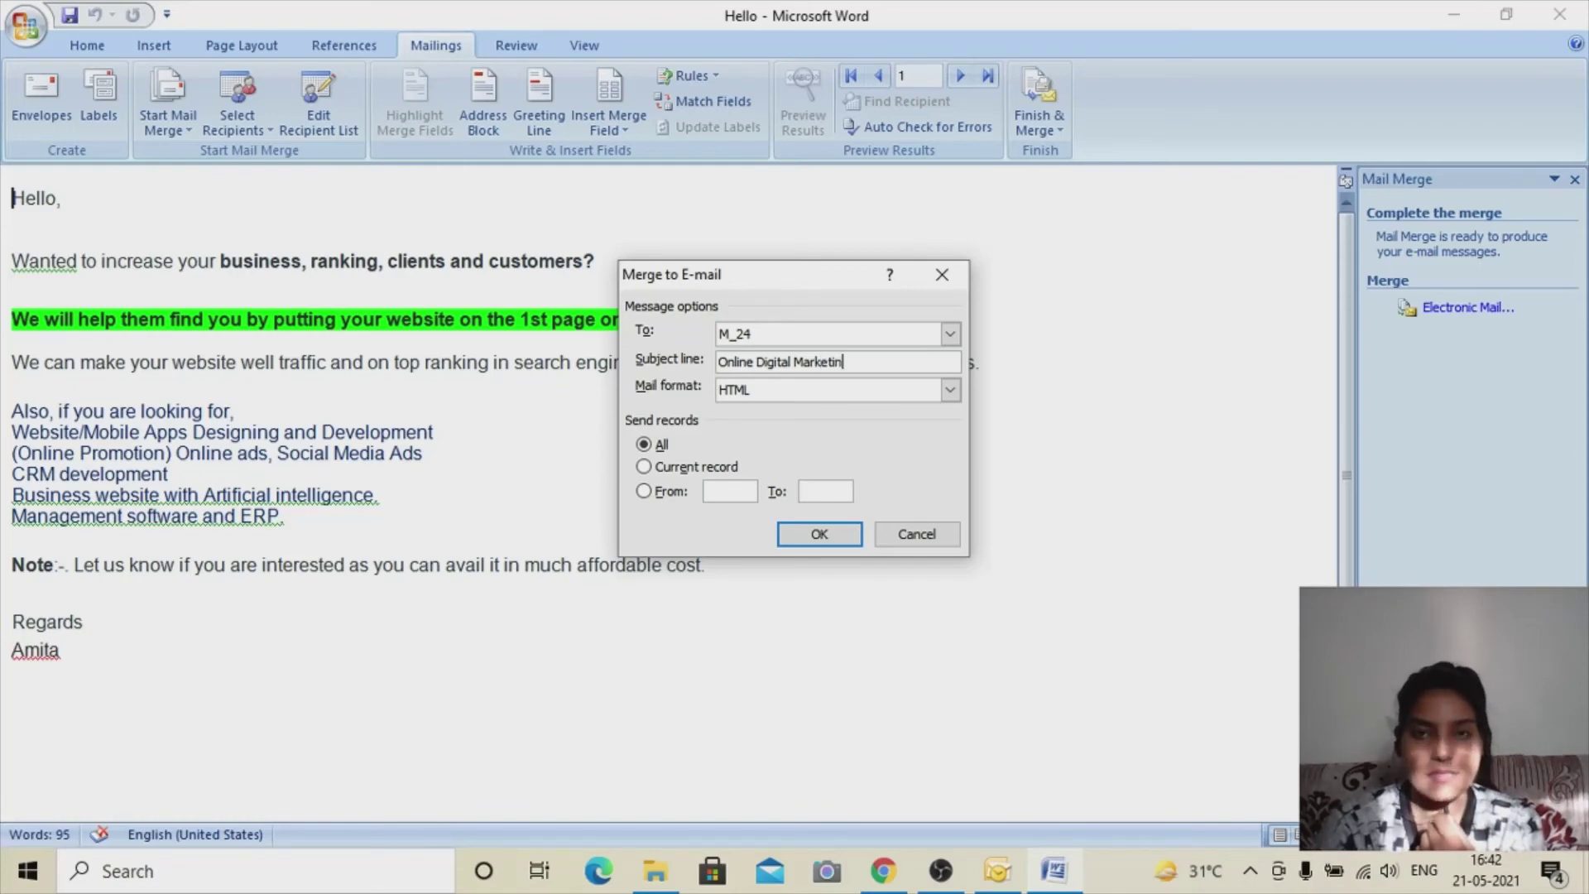
pyautogui.write('g')
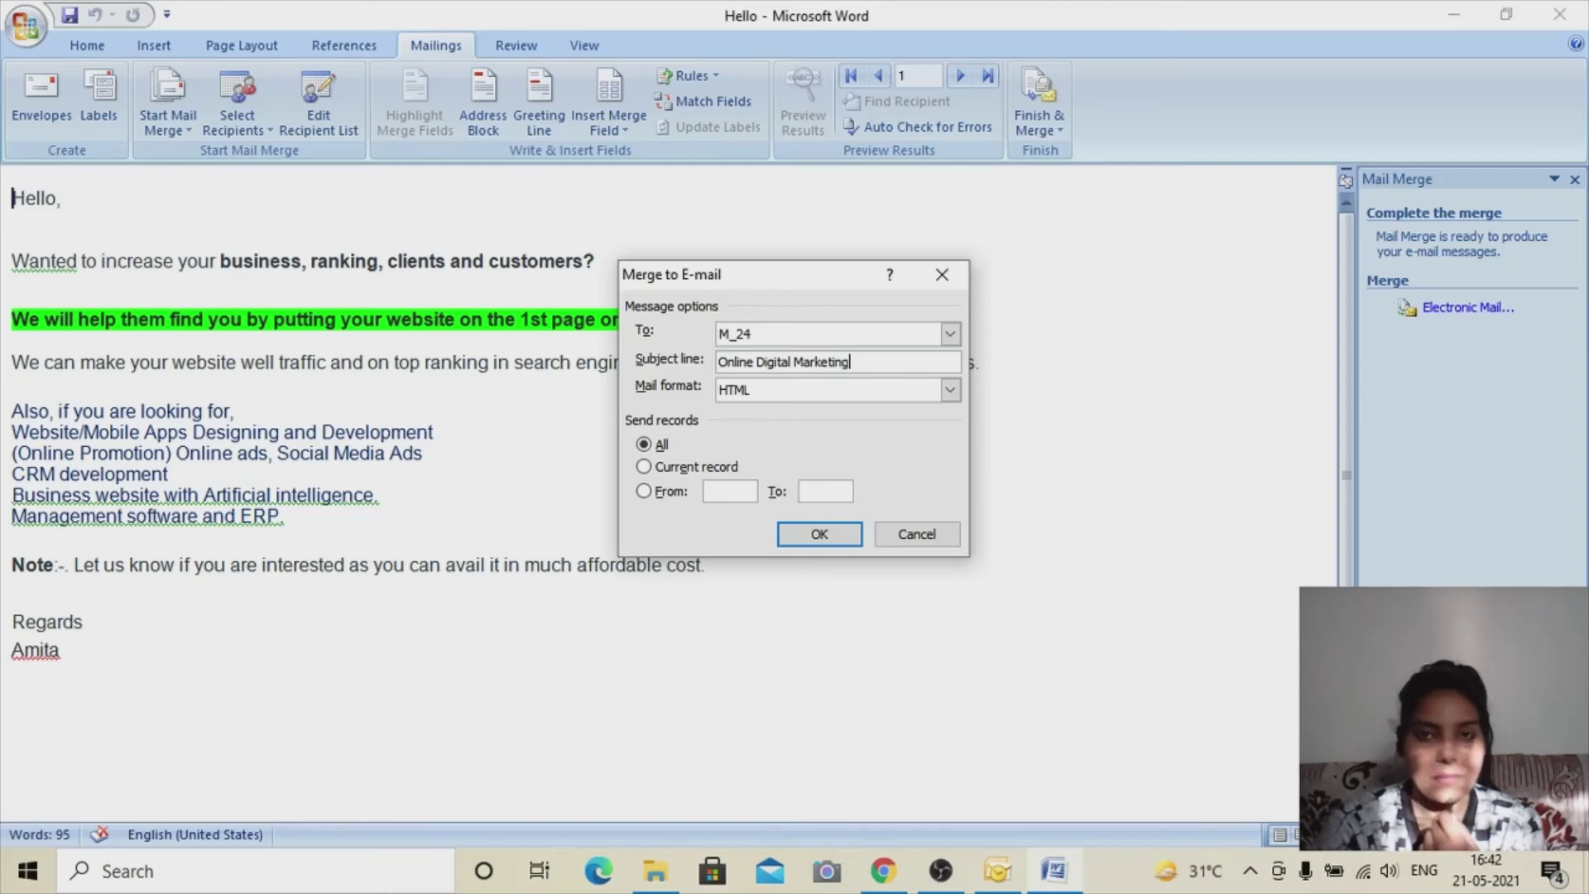
# Step: Complete the subject line as "Online Digital Marketing....." and send the merged e-mails for records 2 to 40 only
pyautogui.write('....')
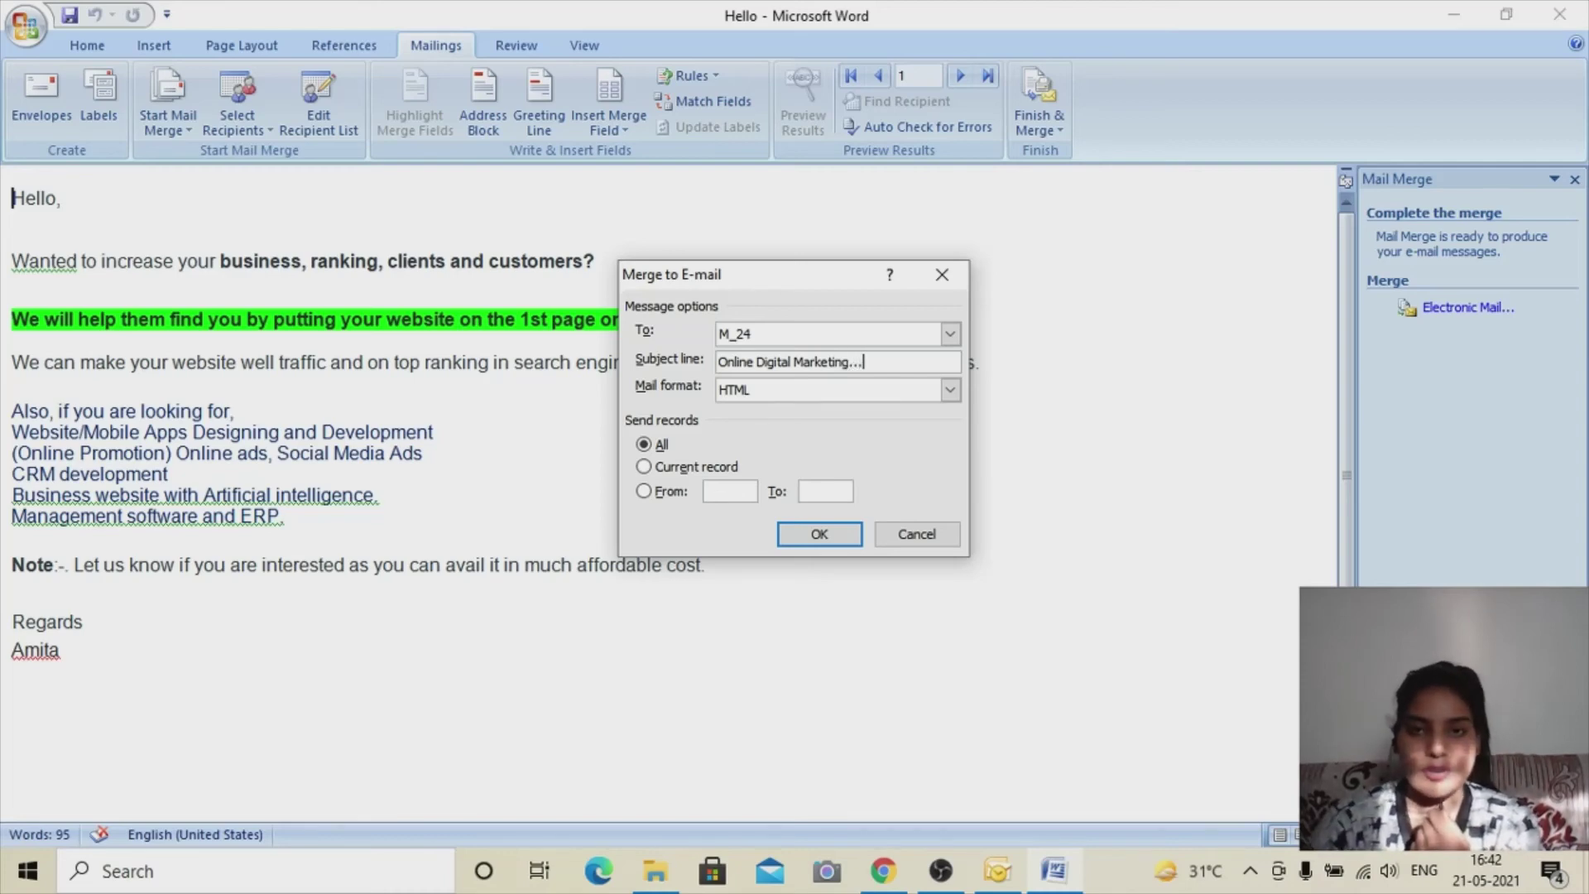
pyautogui.write('.')
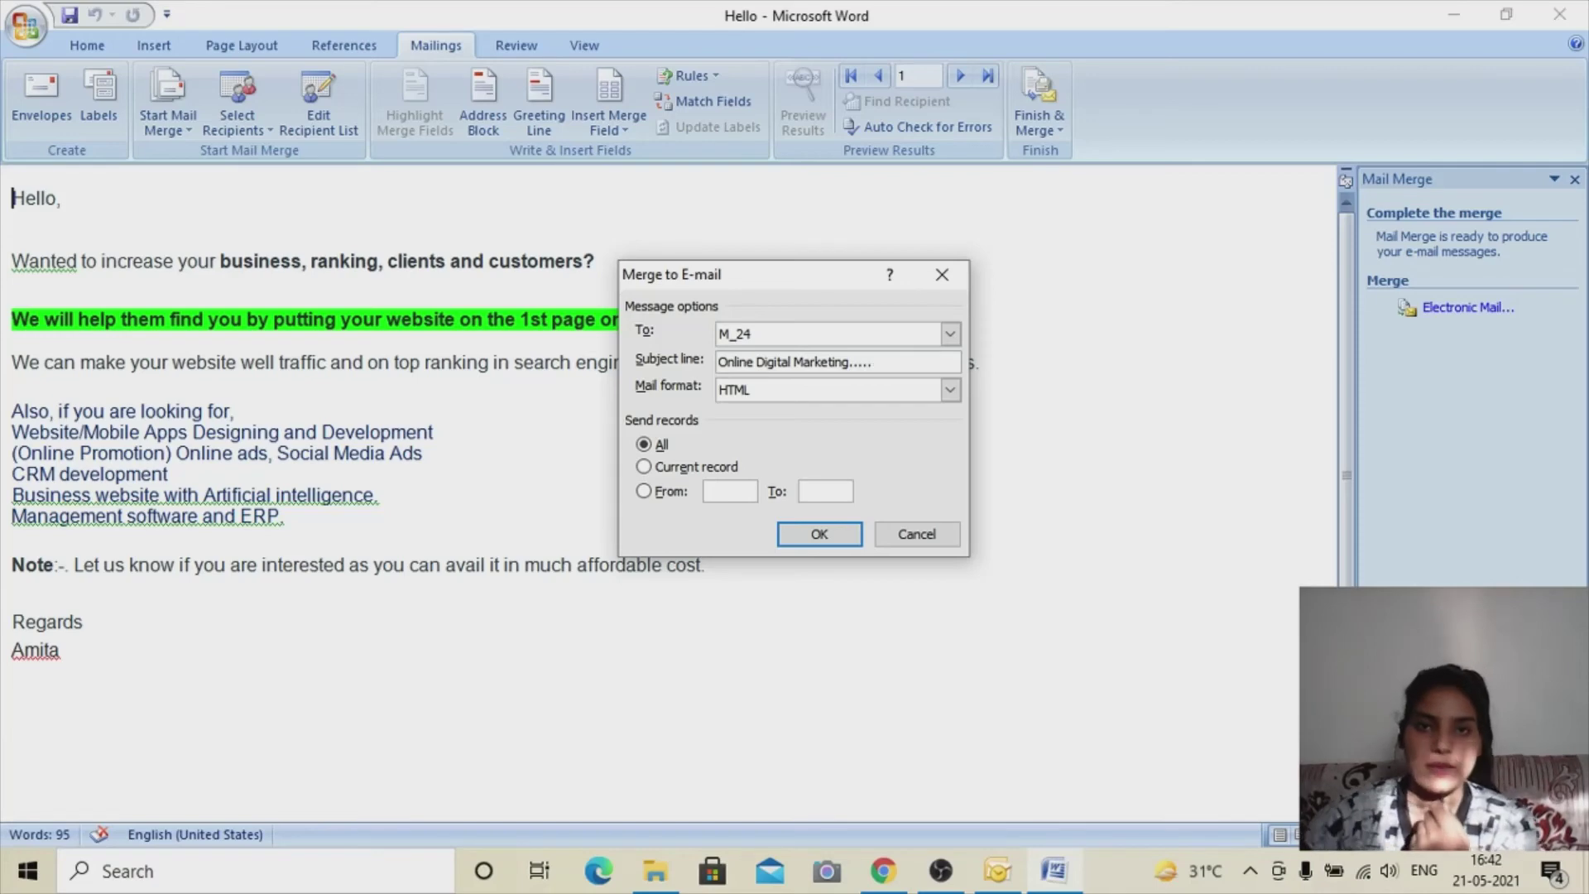
pyautogui.click(643, 490)
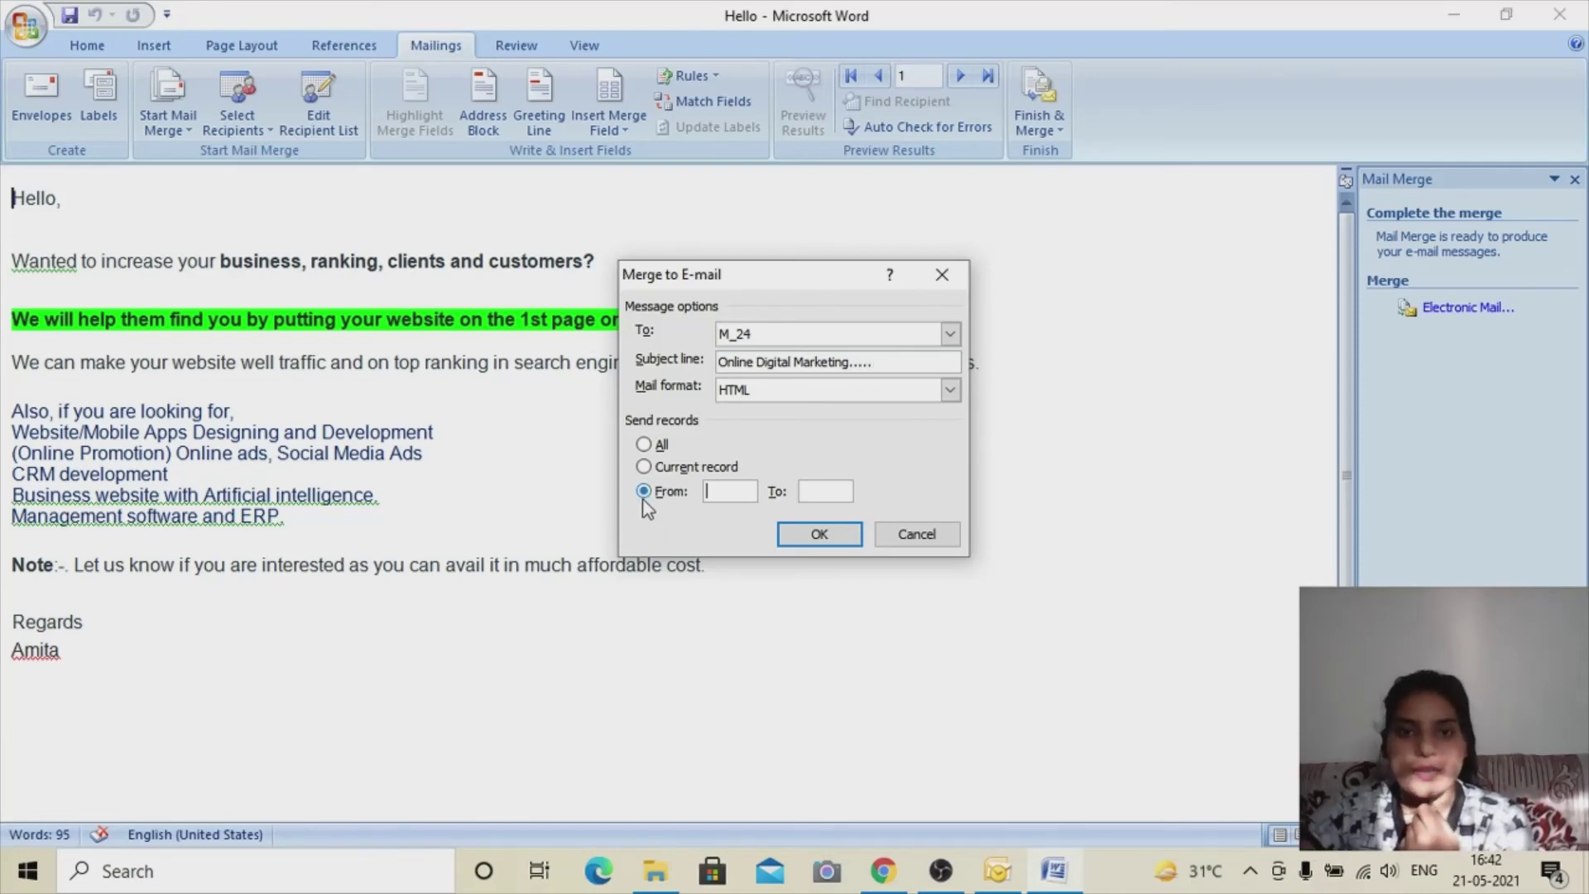
pyautogui.click(749, 491)
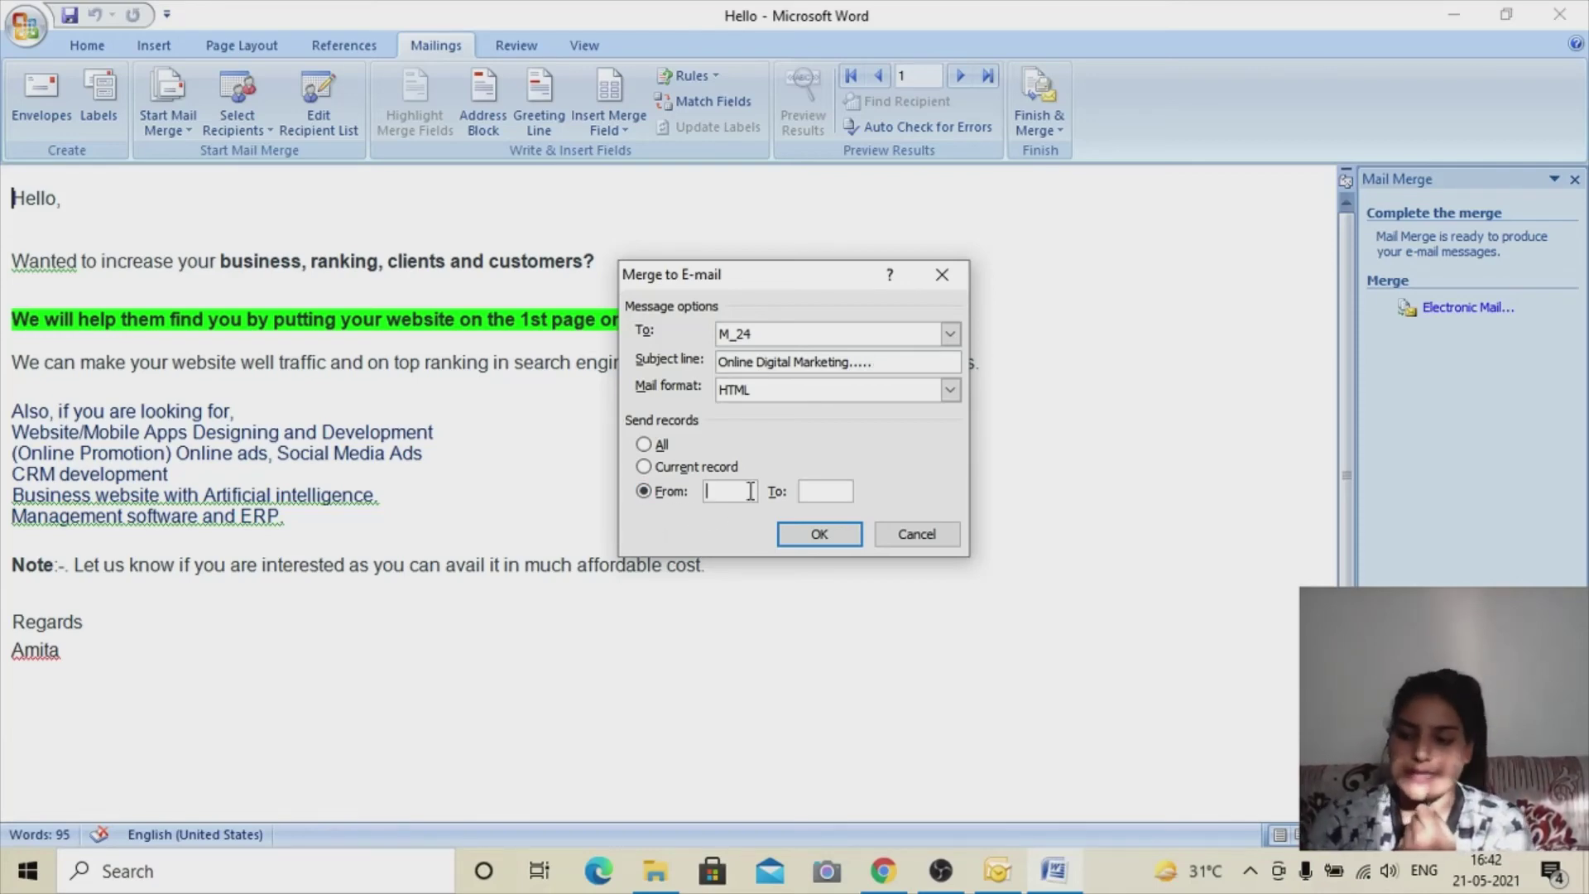
pyautogui.write('2')
pyautogui.click(823, 490)
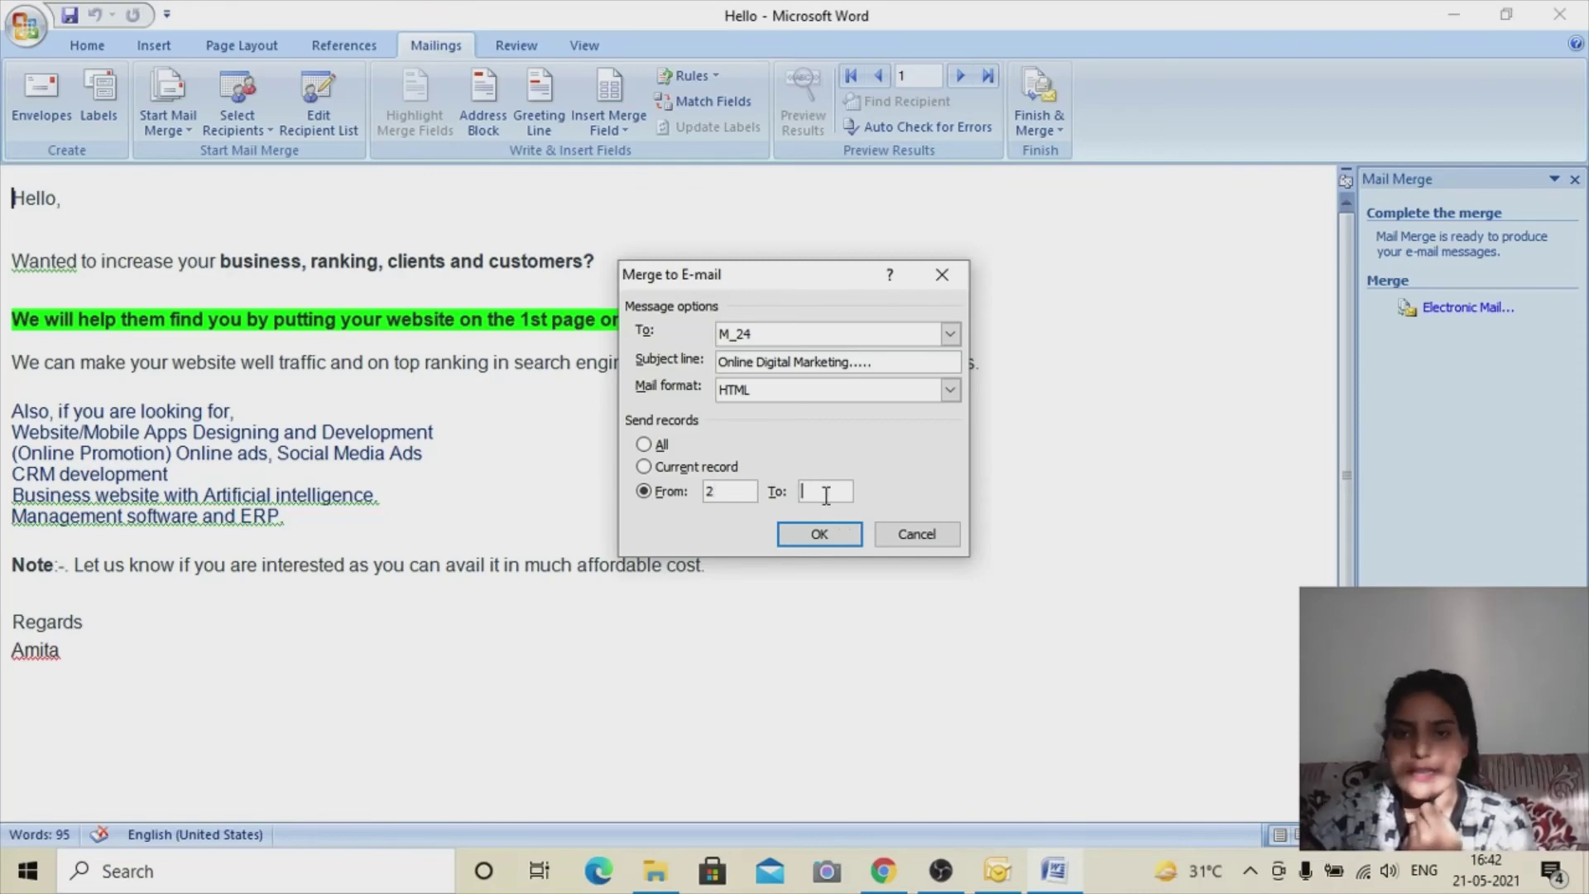
pyautogui.write('3')
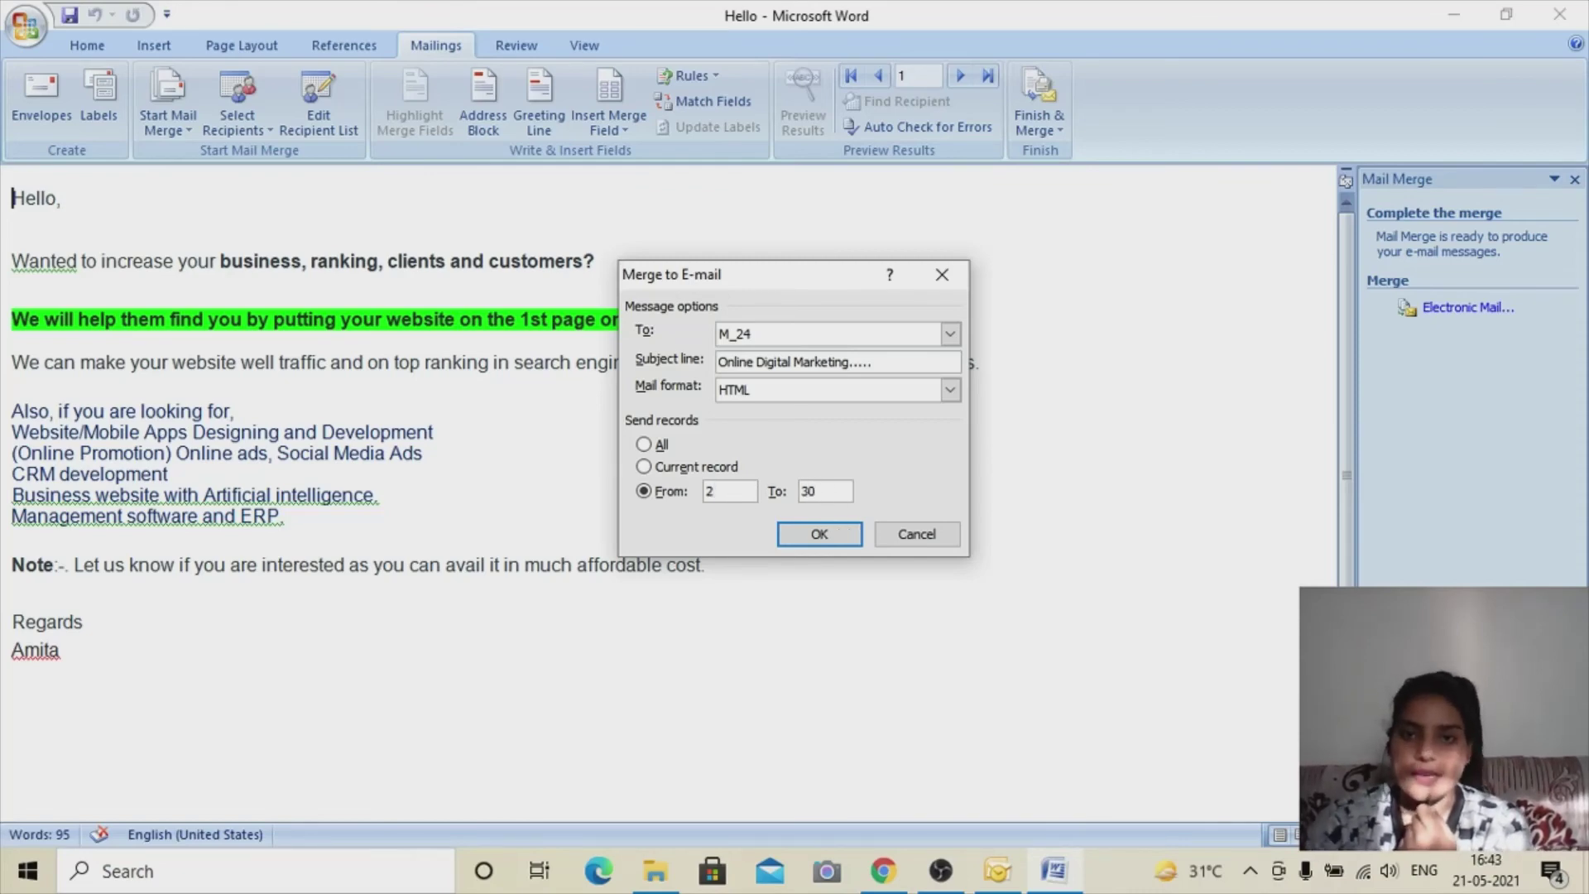
pyautogui.press('BackSpace')
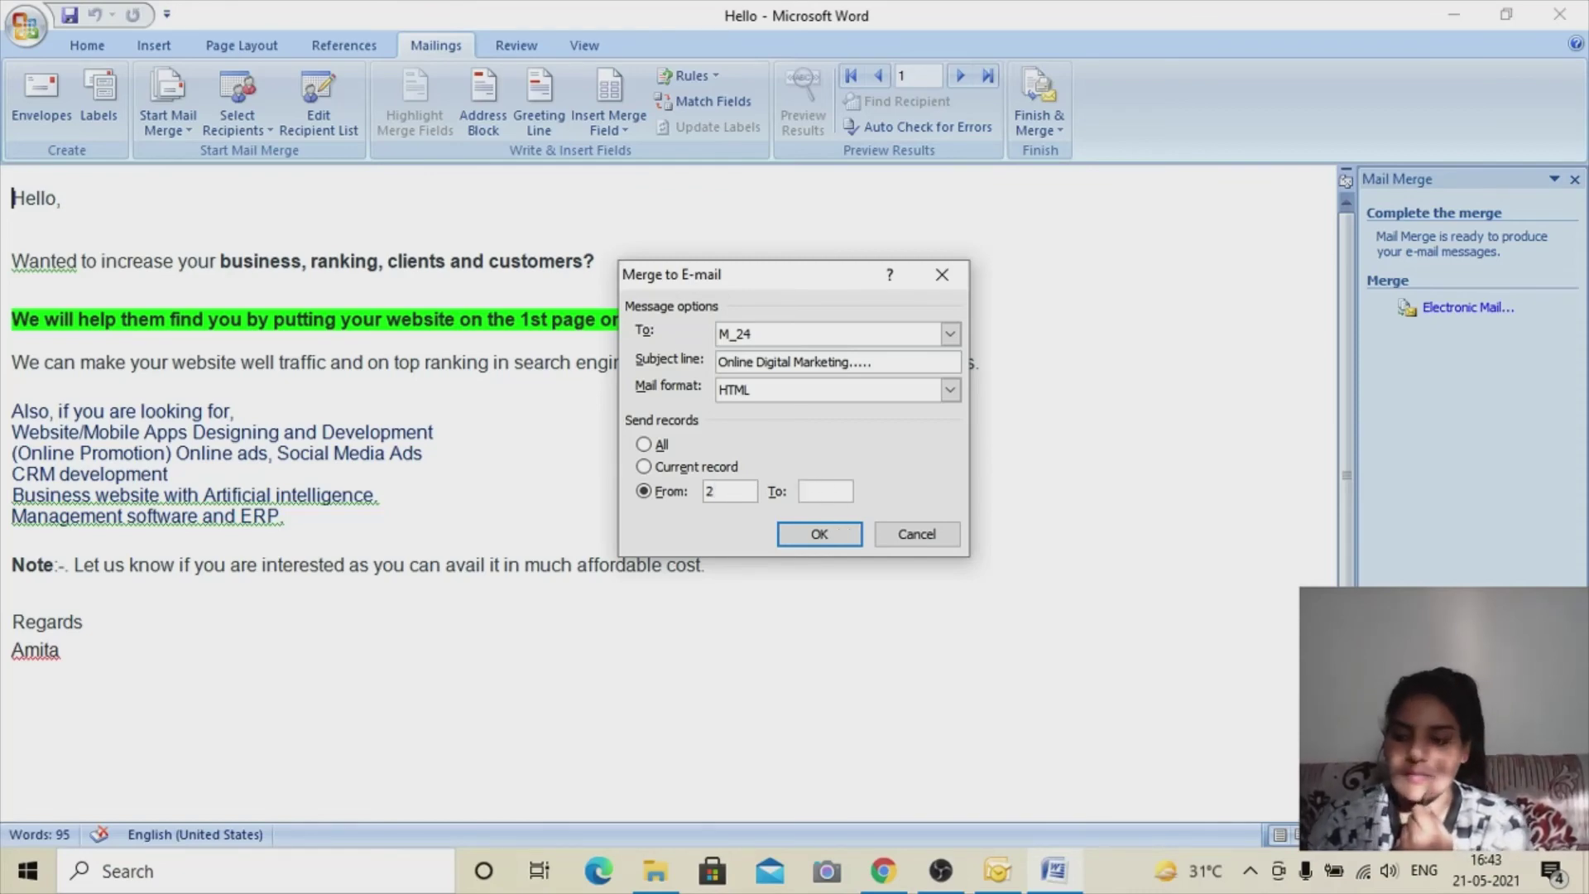
pyautogui.write('40')
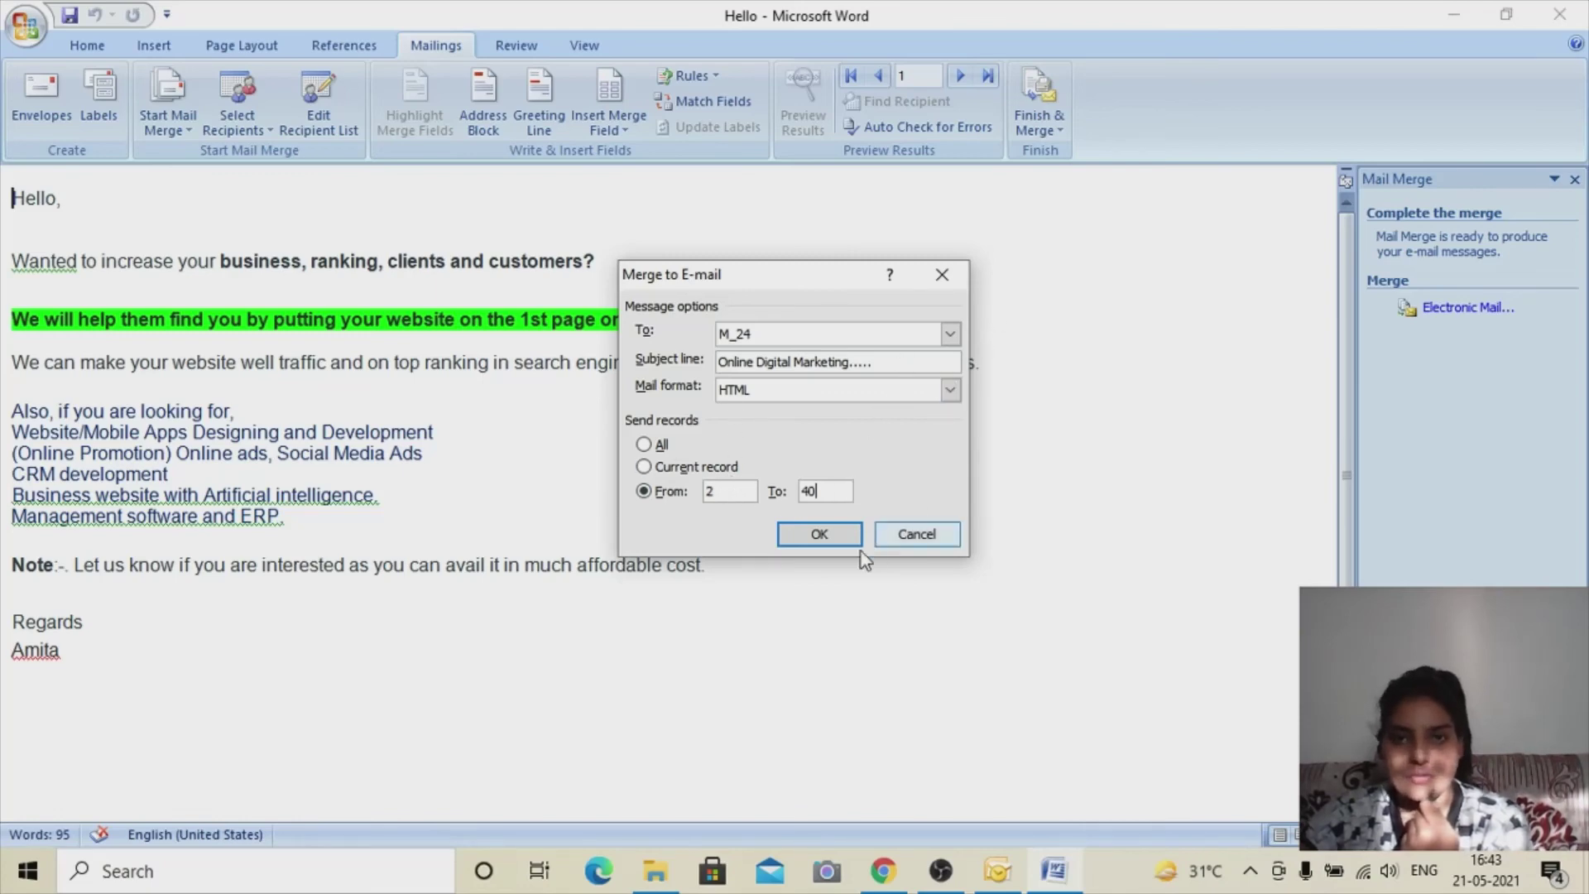
pyautogui.click(818, 535)
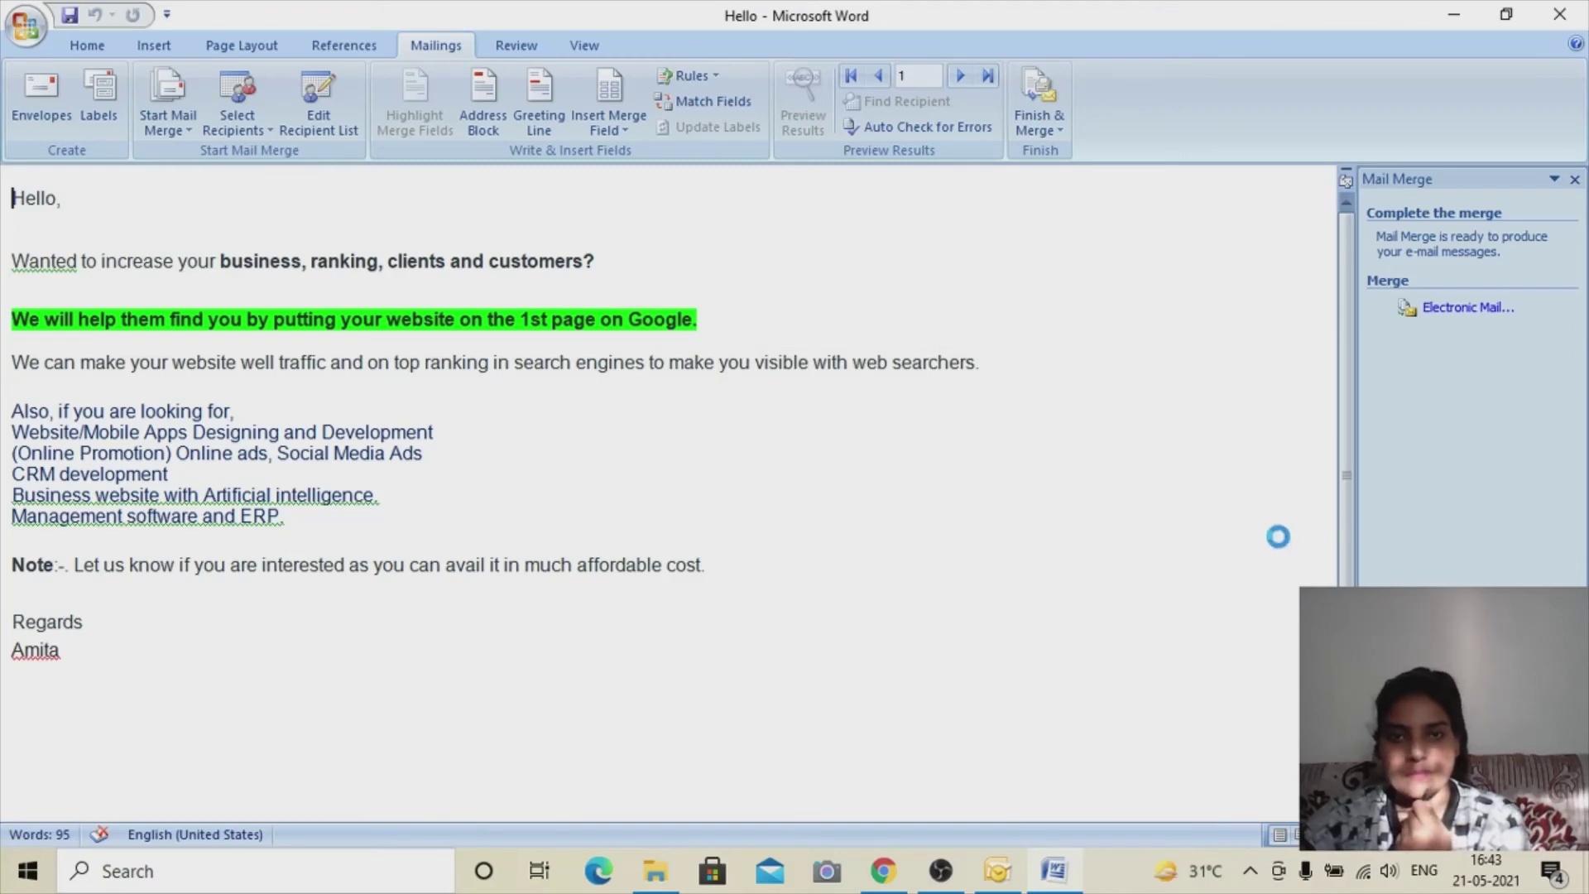
# Step: Switch to Outlook and open the Outbox to check the queued merge e-mails
pyautogui.click(1009, 887)
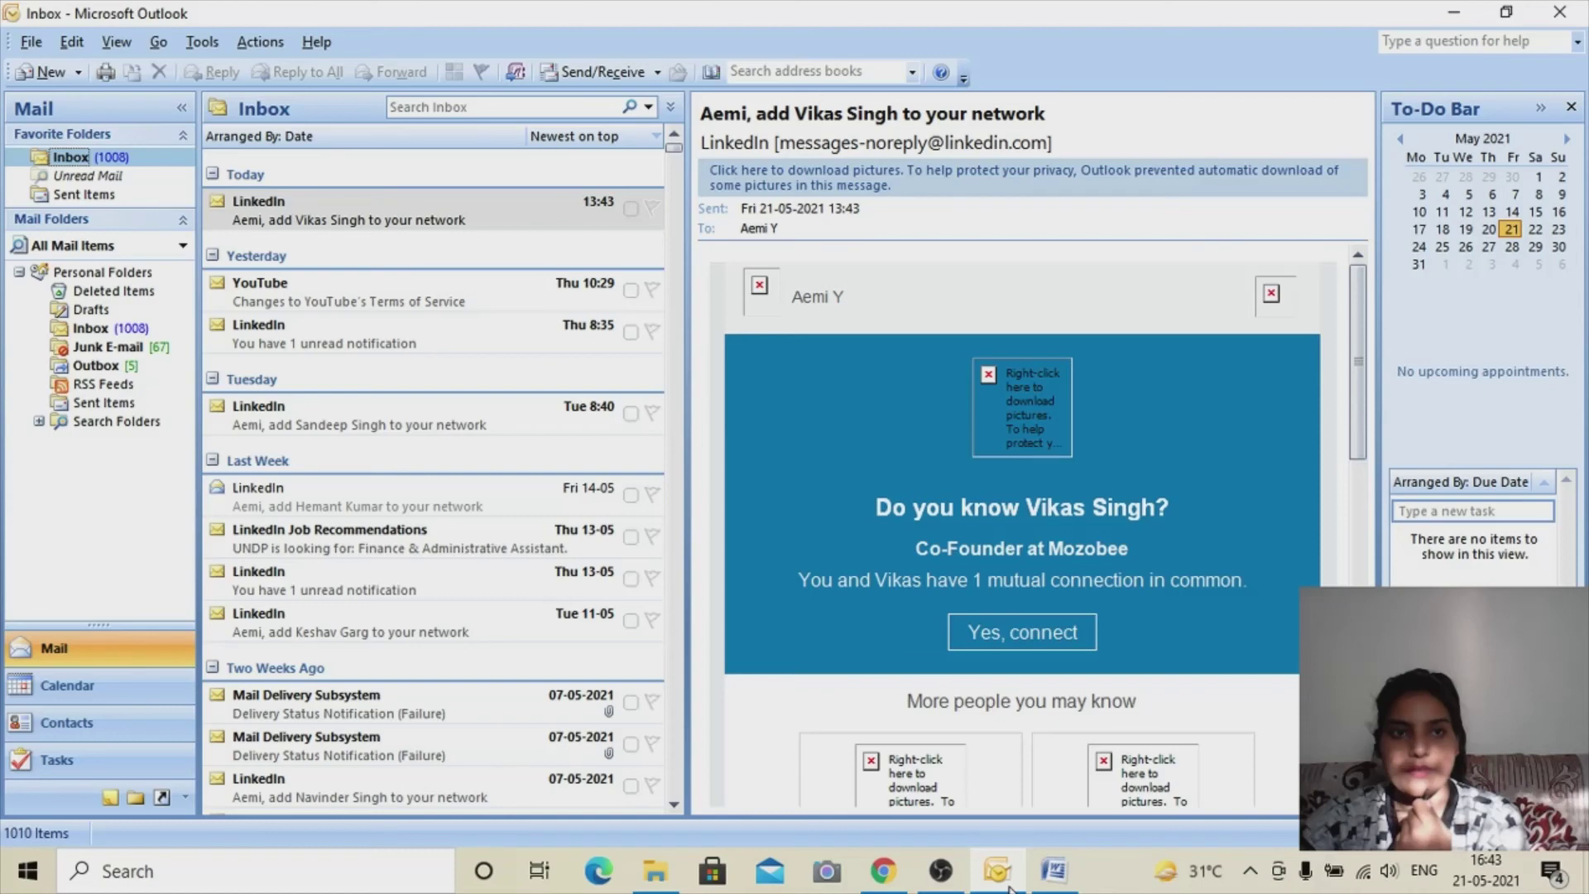
pyautogui.click(96, 366)
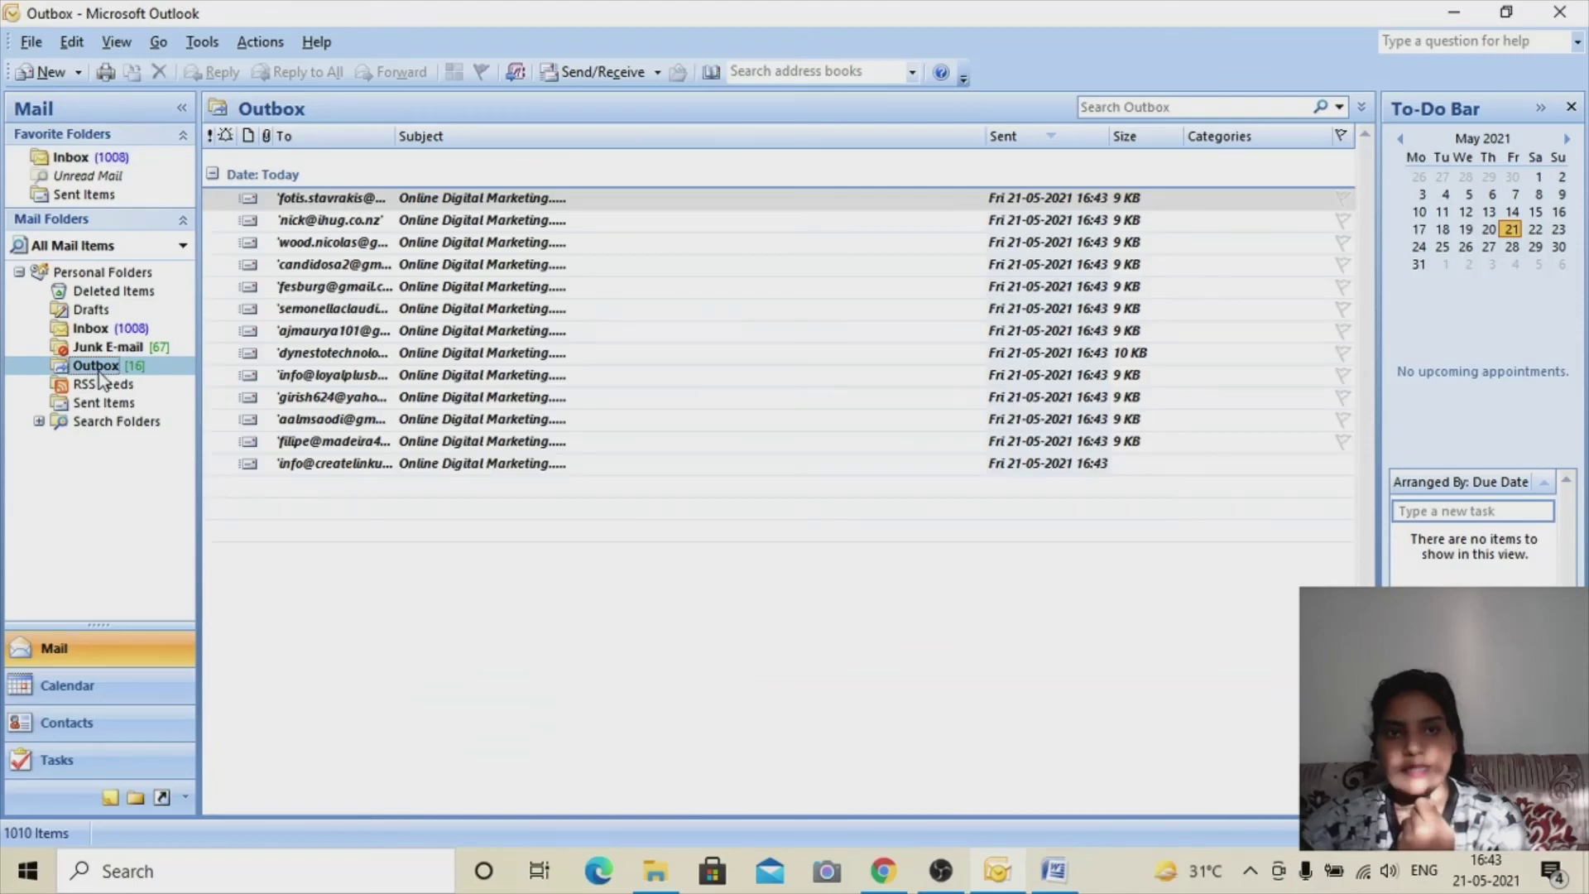